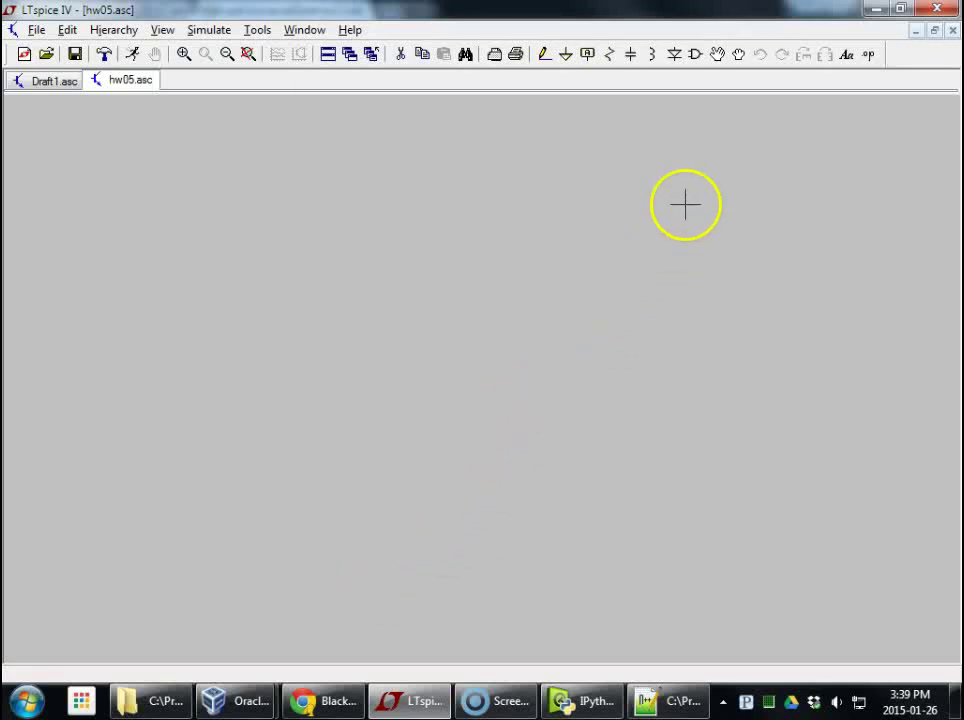
Step: Pick UniversalOpamp2 from the [Opamps] symbol folder, enlarging the dialog to read its description
click(695, 54)
drag(764, 250, 528, 166)
drag(553, 510, 390, 509)
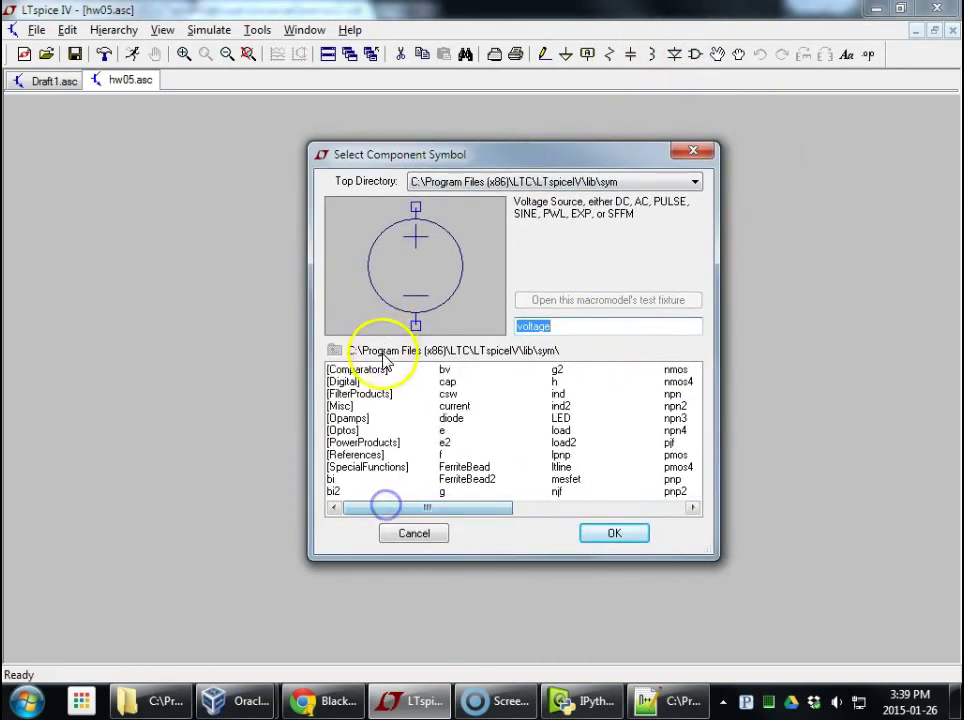
click(352, 419)
double_click(352, 419)
drag(357, 508, 670, 510)
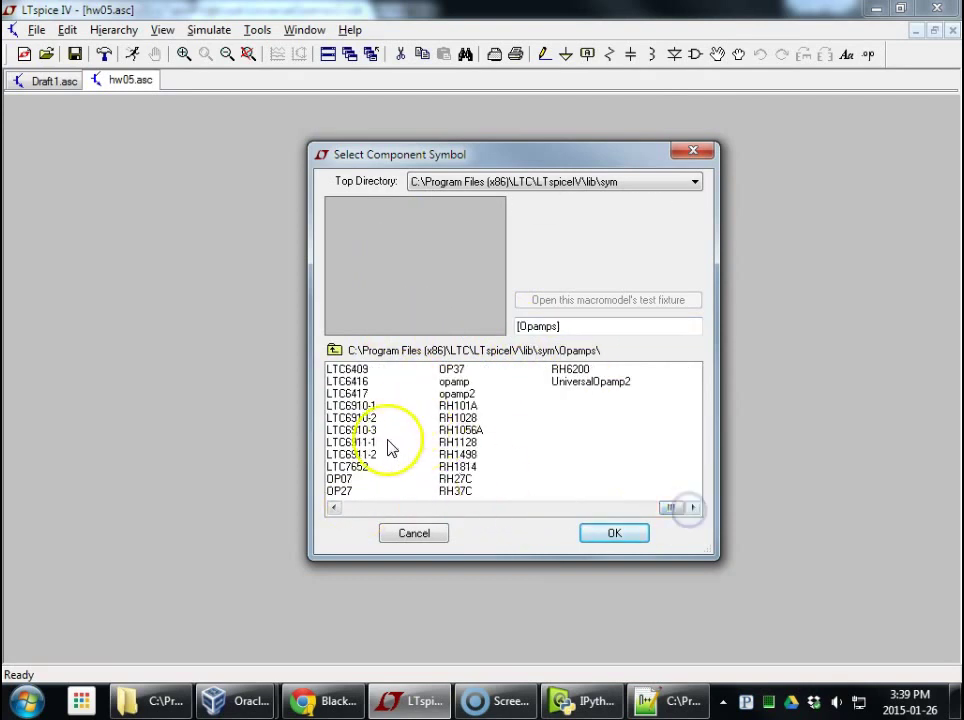
click(592, 386)
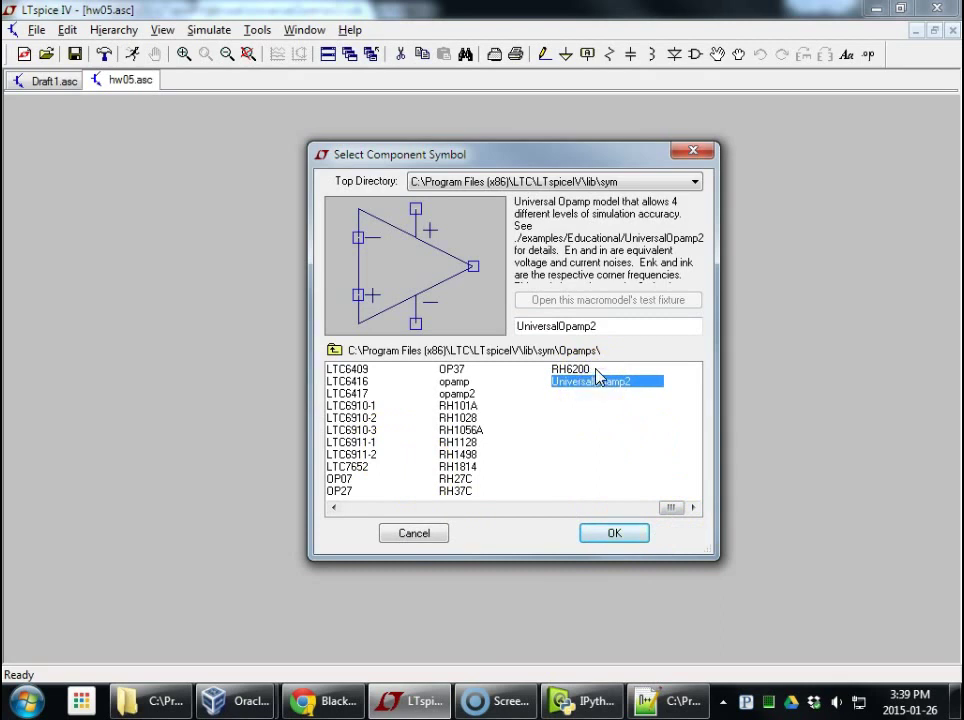
drag(617, 146, 617, 15)
drag(635, 552, 633, 631)
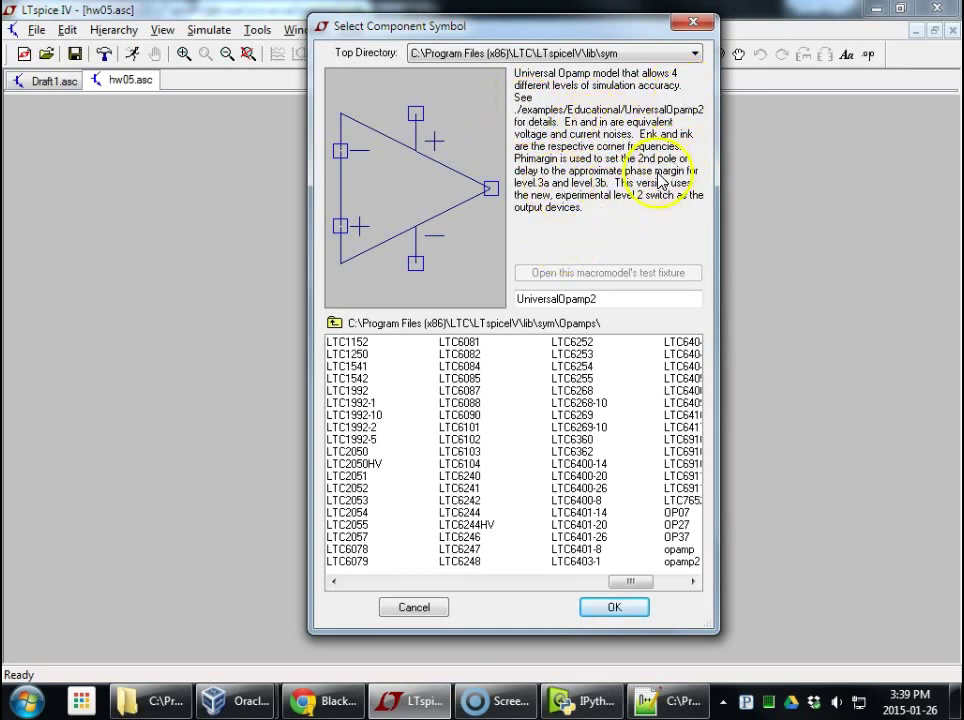
click(614, 607)
Step: Place op-amp U1, then place a voltage source below it
click(420, 356)
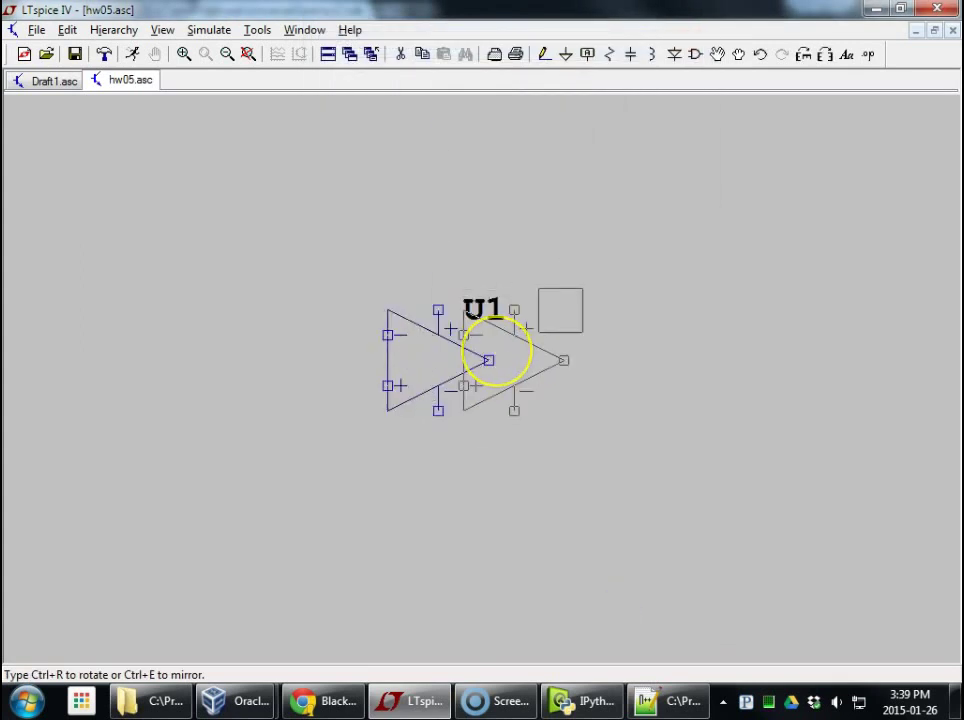
right_click(545, 312)
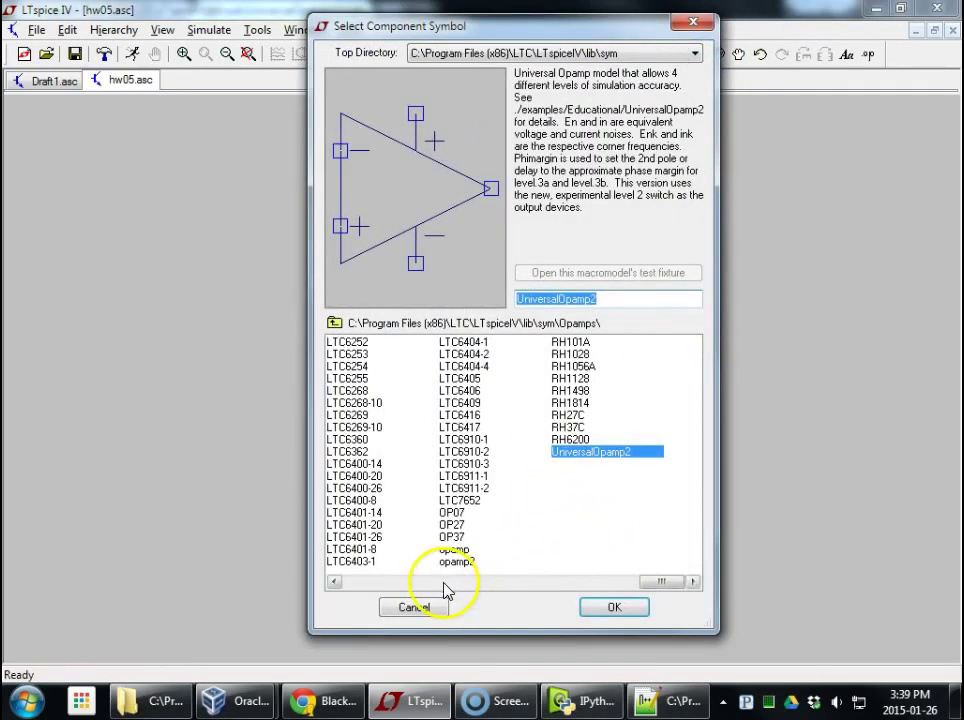
click(385, 583)
click(335, 325)
click(580, 514)
click(596, 607)
click(285, 545)
Step: Rename the voltage source to Vi and set its value to 1m
right_click(340, 505)
text(Vi)
click(907, 450)
right_click(336, 614)
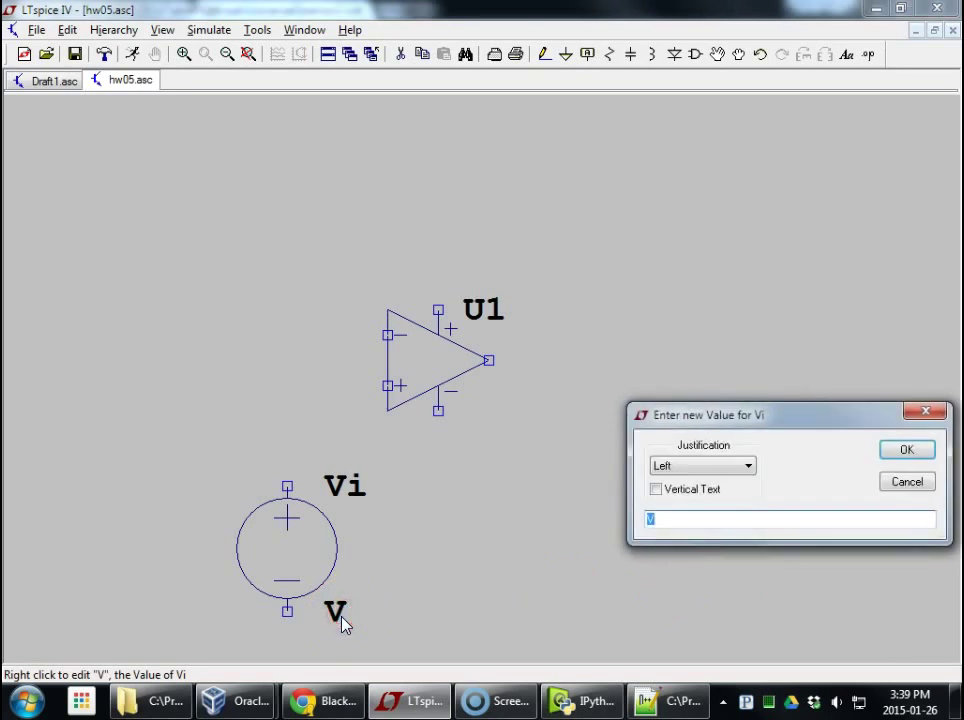
key(Return)
Step: Wire Vi's top terminal to U1's + input and ground Vi's bottom terminal
key(F3)
click(287, 487)
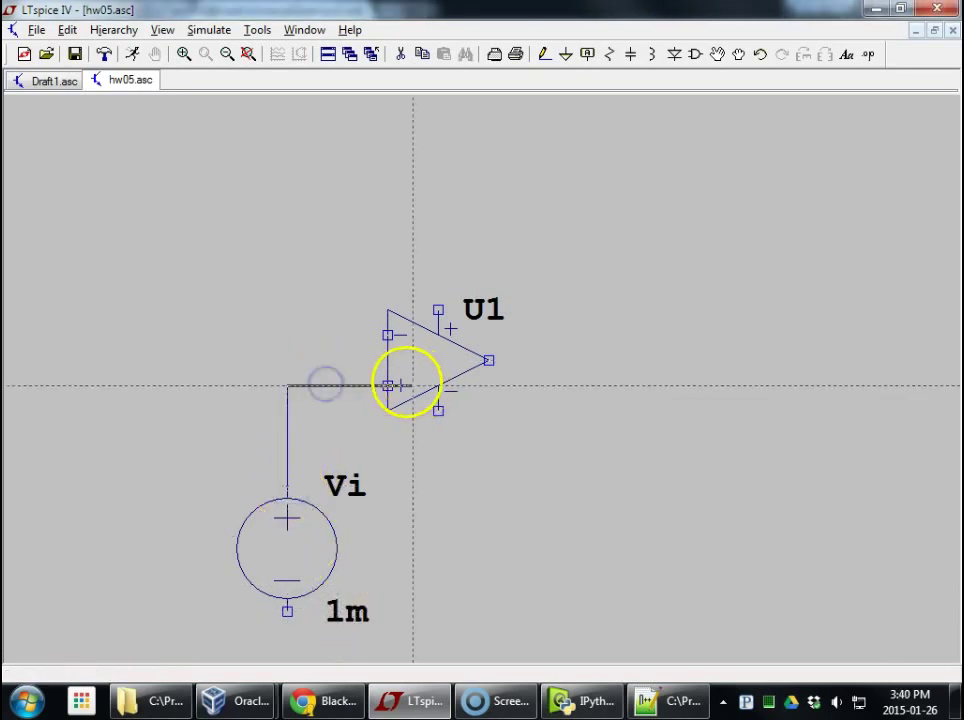
click(387, 384)
click(565, 54)
click(291, 612)
key(Escape)
click(608, 54)
Step: Place horizontal resistors R1 left of U1 and R2 above it
key(ctrl+r)
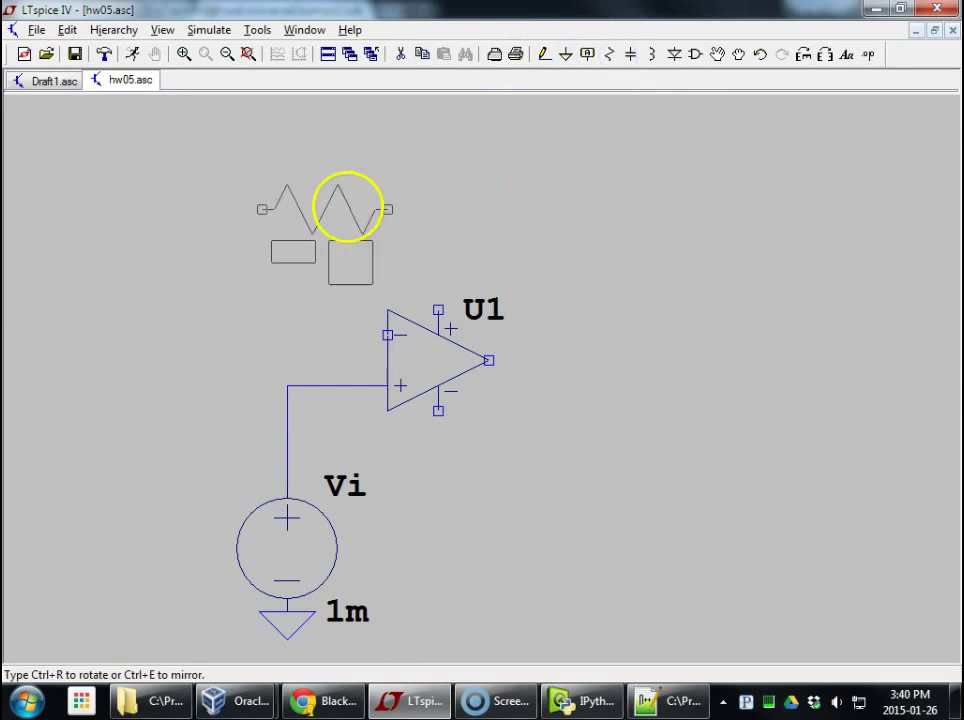
click(124, 335)
click(400, 158)
key(Escape)
Step: Wire U1's output up and across to R2's right end
key(F3)
click(490, 360)
click(589, 360)
click(589, 160)
click(463, 160)
Step: Wire R2's left end to U1's − input and join that node to R1's right end
click(337, 160)
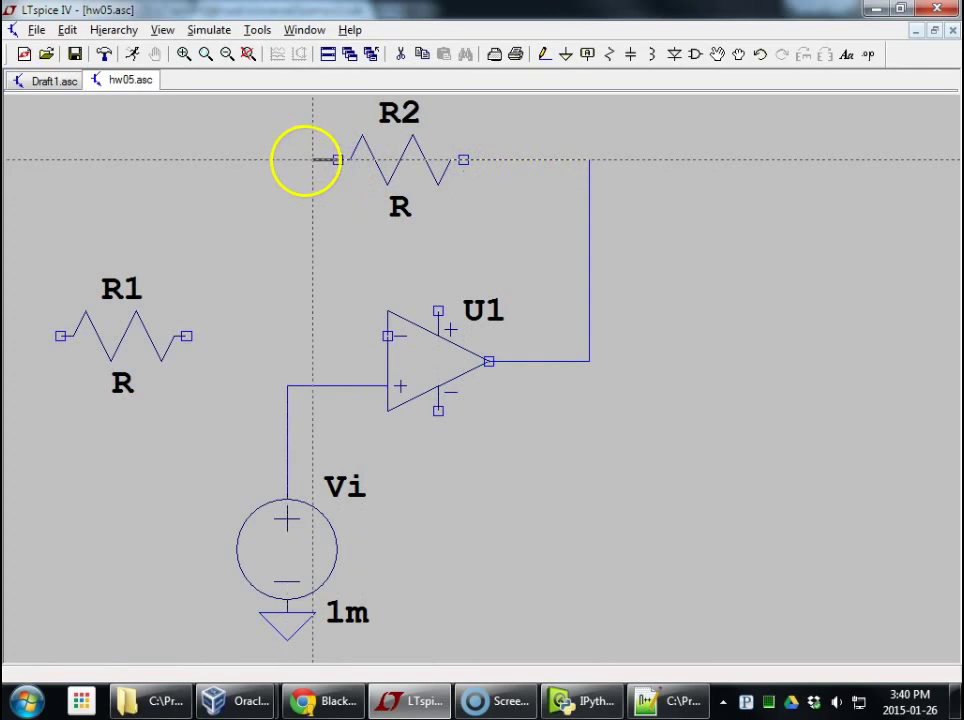
click(287, 160)
click(287, 336)
click(388, 336)
click(287, 336)
click(186, 336)
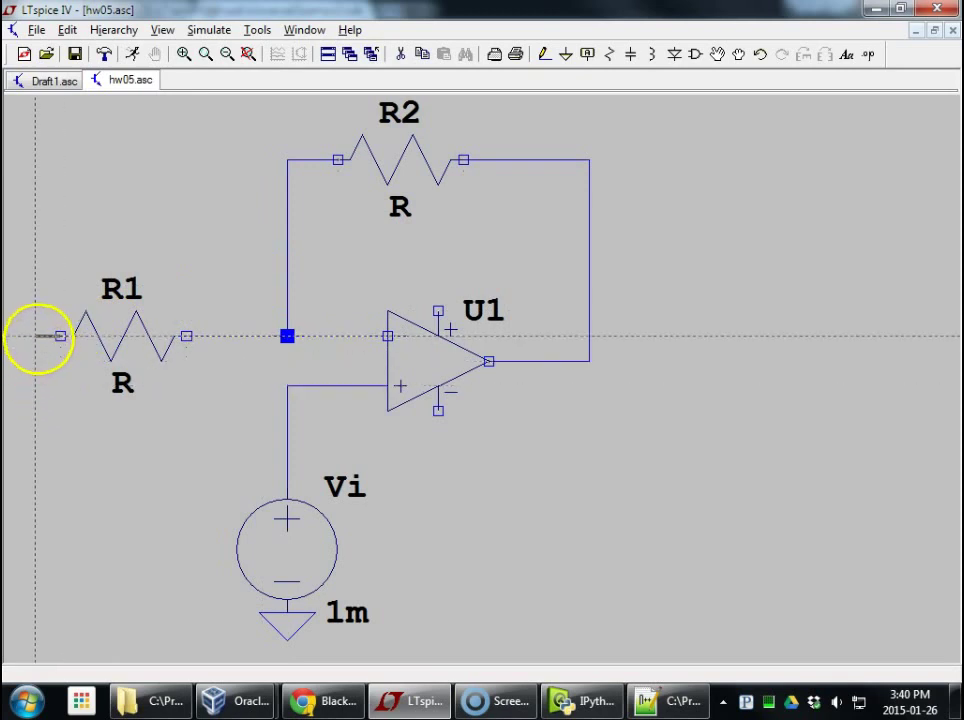
click(37, 384)
Step: Ground R1's free left end
key(Escape)
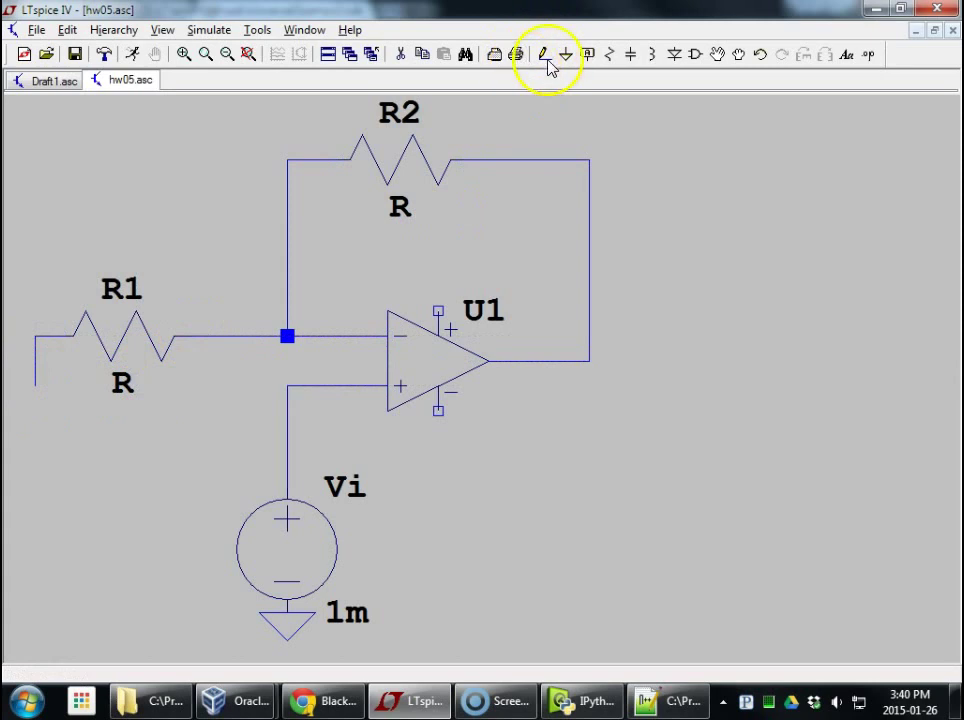
click(566, 56)
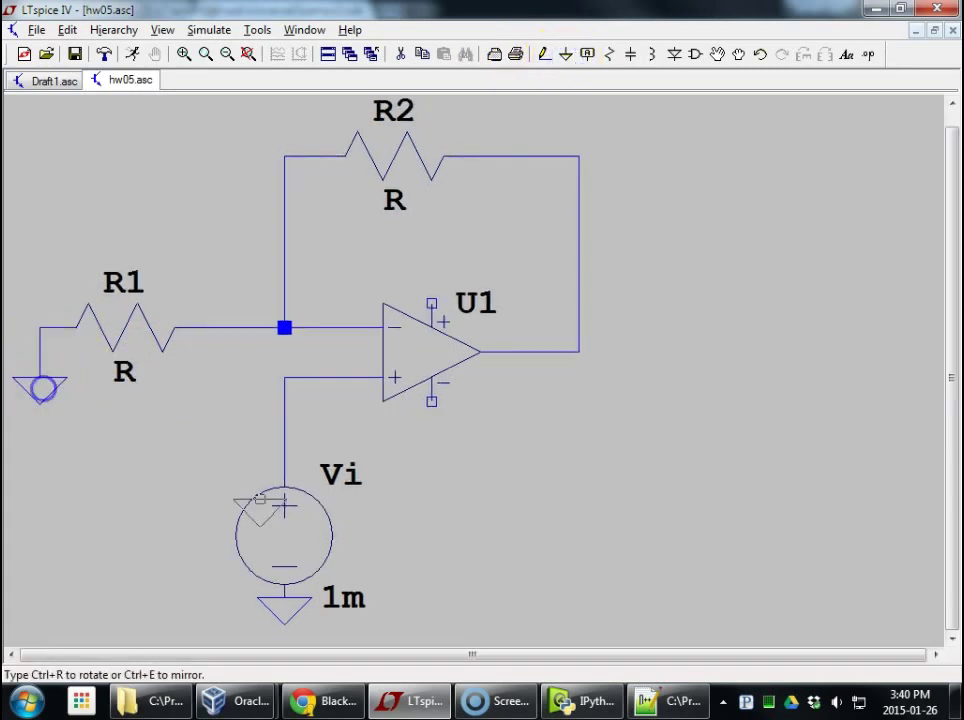
click(42, 389)
key(Escape)
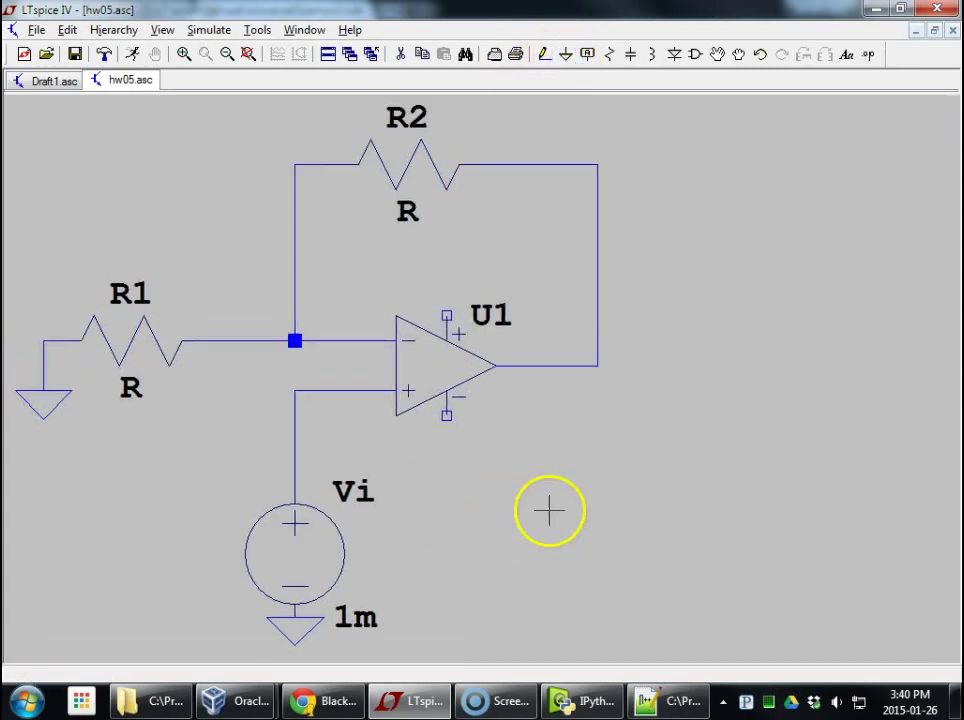
Step: Add a vertical net label 'out' on U1's output wire
key(F4)
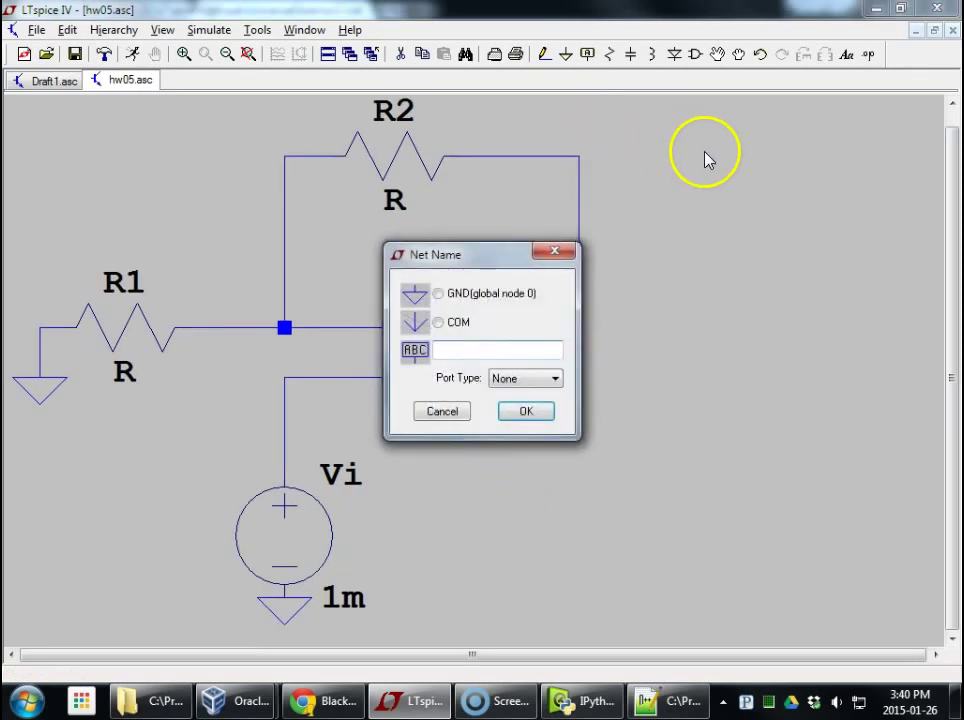
text(out)
key(Return)
key(ctrl+r)
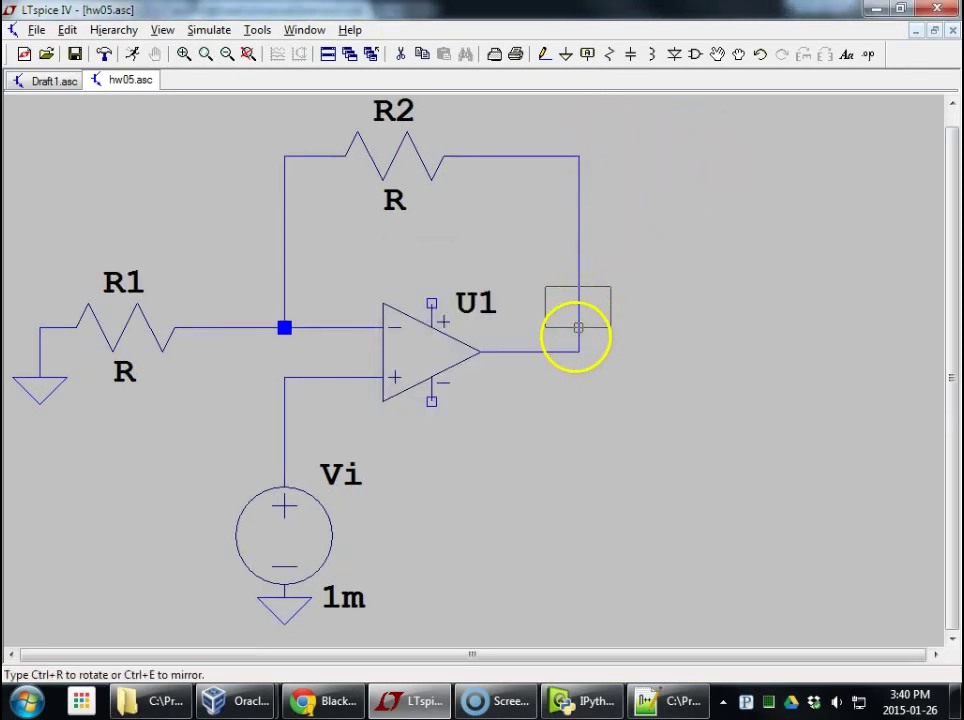
click(576, 338)
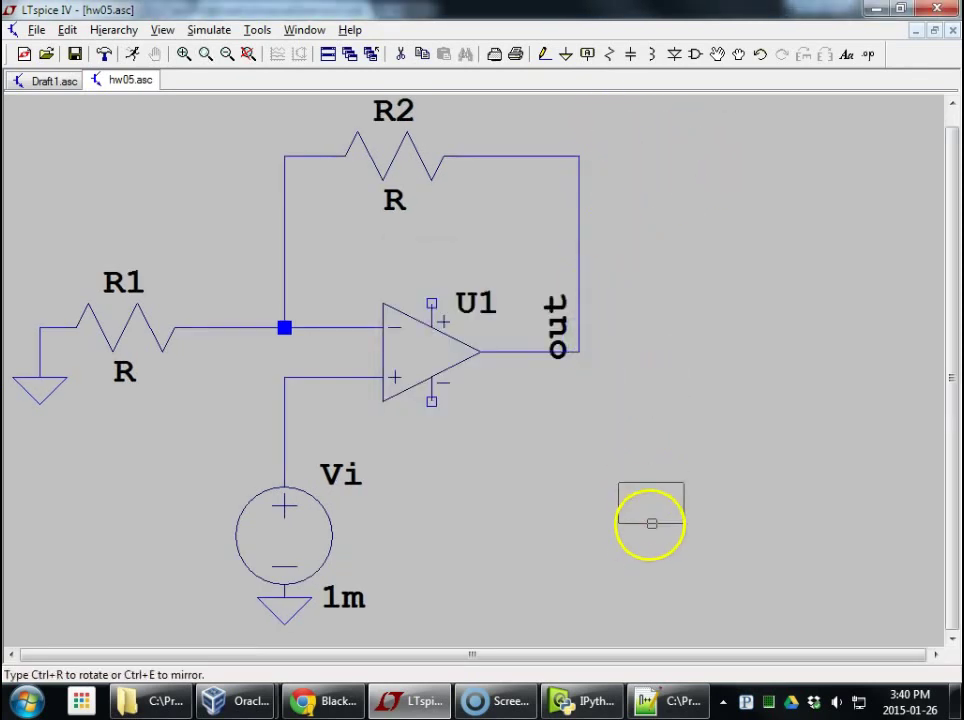
key(Escape)
Step: Label U1's top supply pin V+ and its bottom supply pin V-
key(F4)
text(V+)
key(Return)
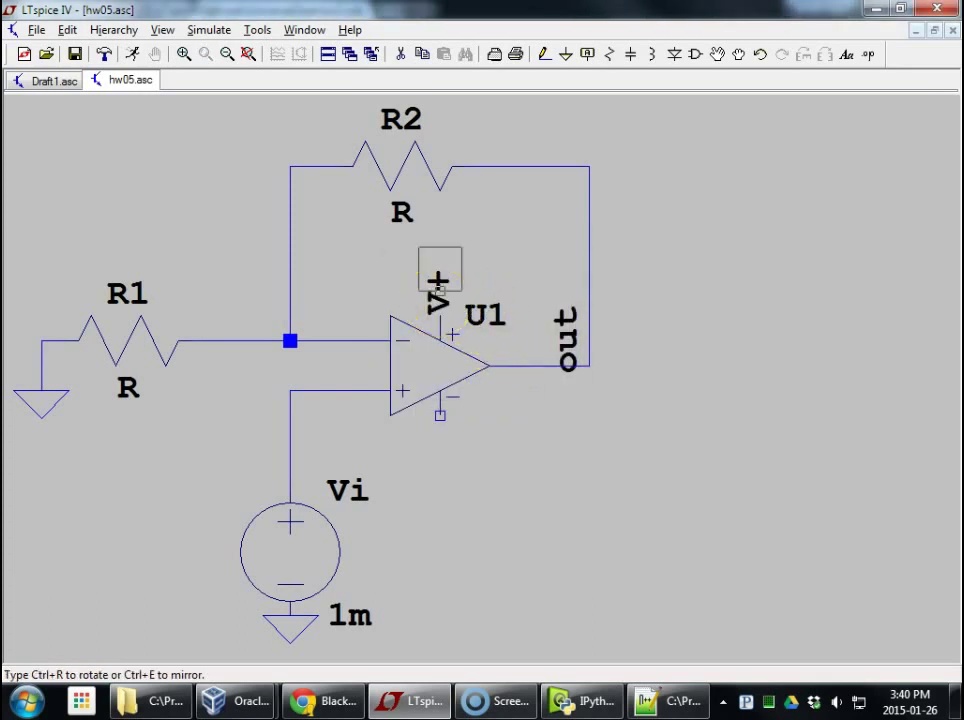
click(440, 289)
key(F4)
text(Vi)
key(Return)
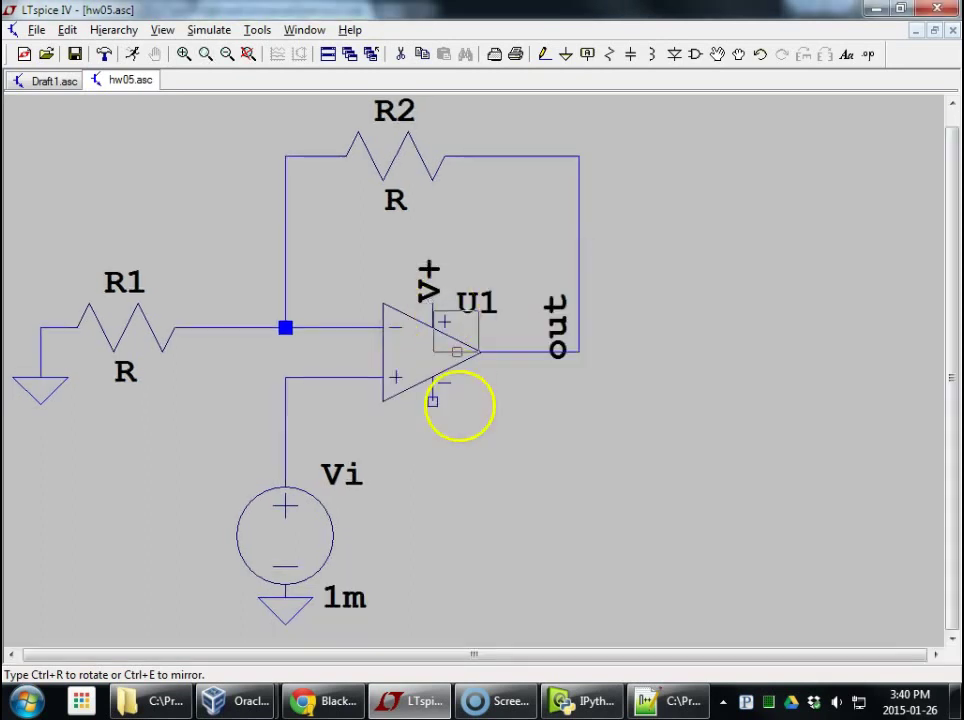
click(432, 403)
scroll(620, 505, down, 4)
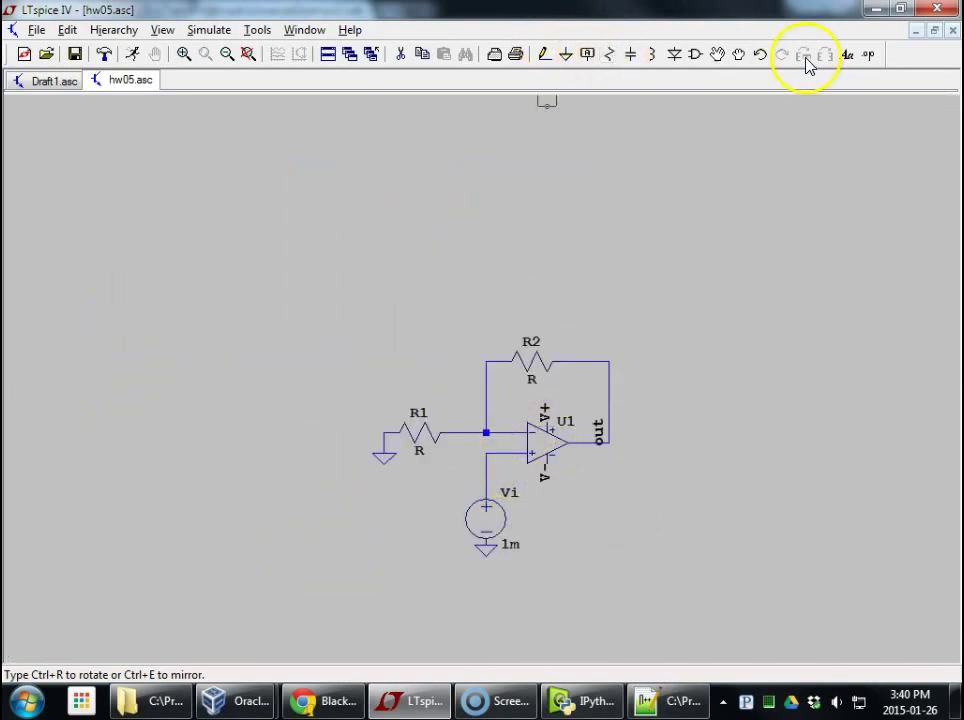
Step: Place supply sources V1 and V2 stacked left of the circuit
click(696, 58)
click(599, 608)
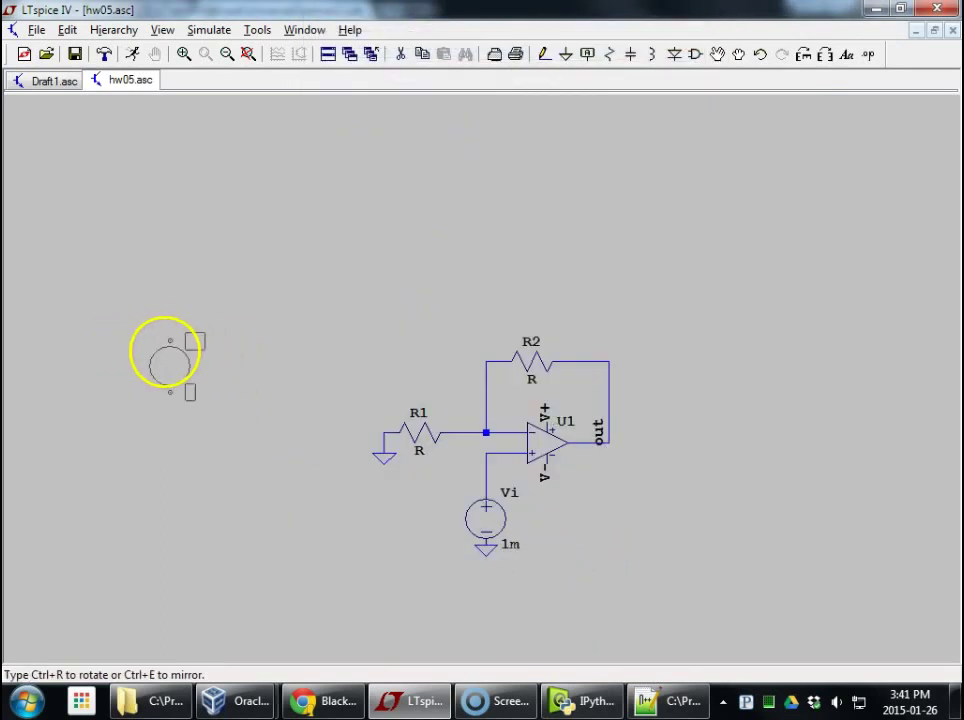
click(190, 375)
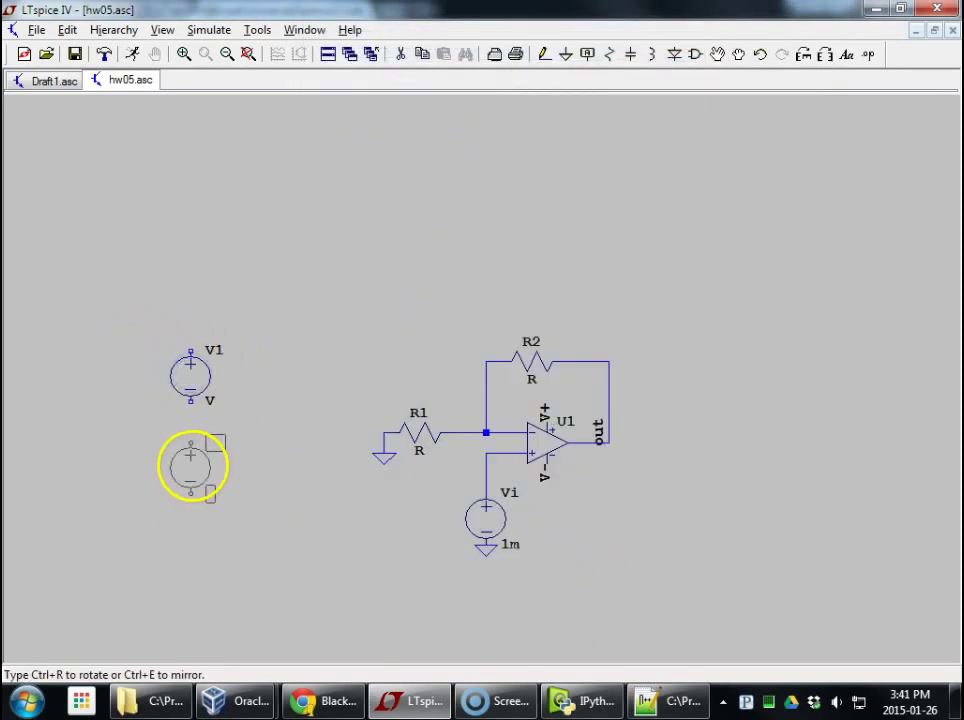
click(190, 464)
key(Escape)
Step: Label V1's top terminal V+ and V2's bottom terminal V-
key(F4)
text(V+)
key(Return)
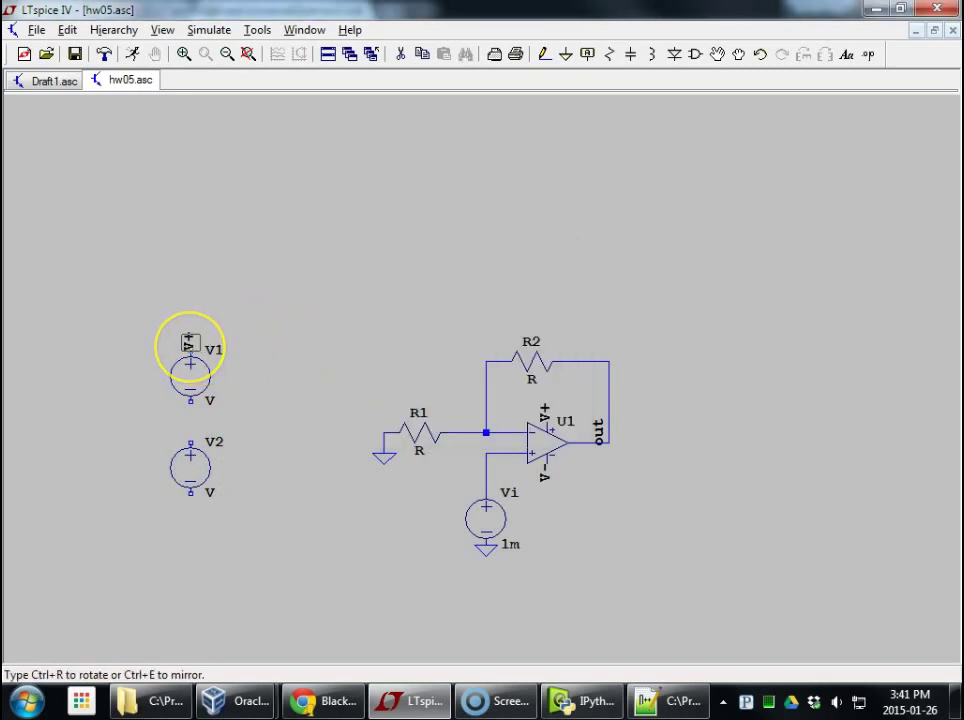
click(189, 343)
key(F4)
text(V-)
key(Return)
click(190, 496)
Step: Place a ground and wire the V1–V2 junction to it
click(566, 55)
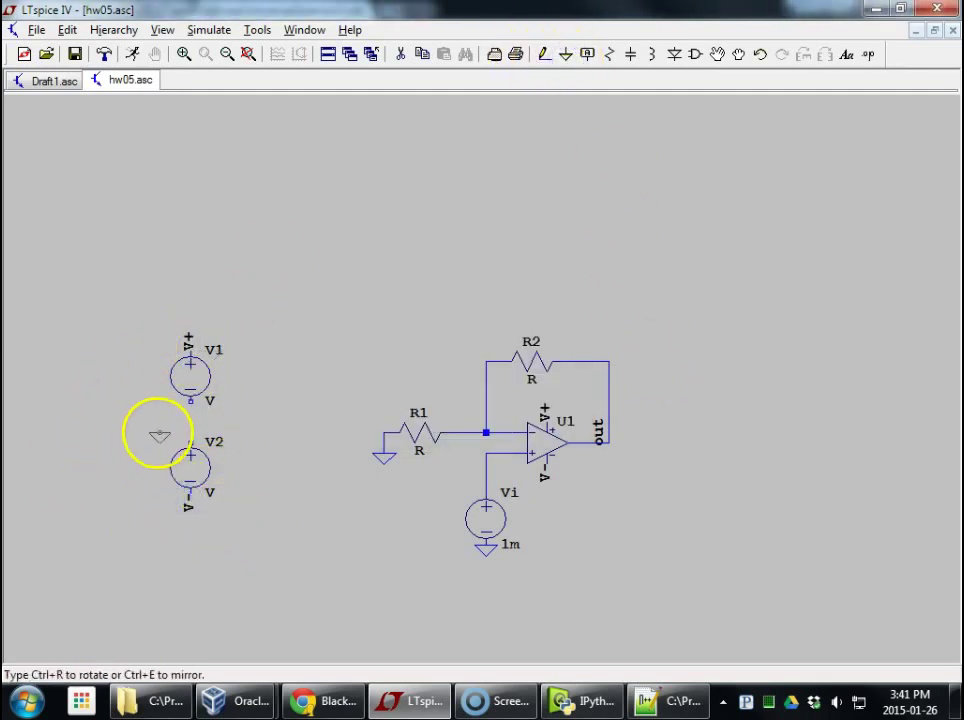
click(158, 434)
key(F3)
click(191, 401)
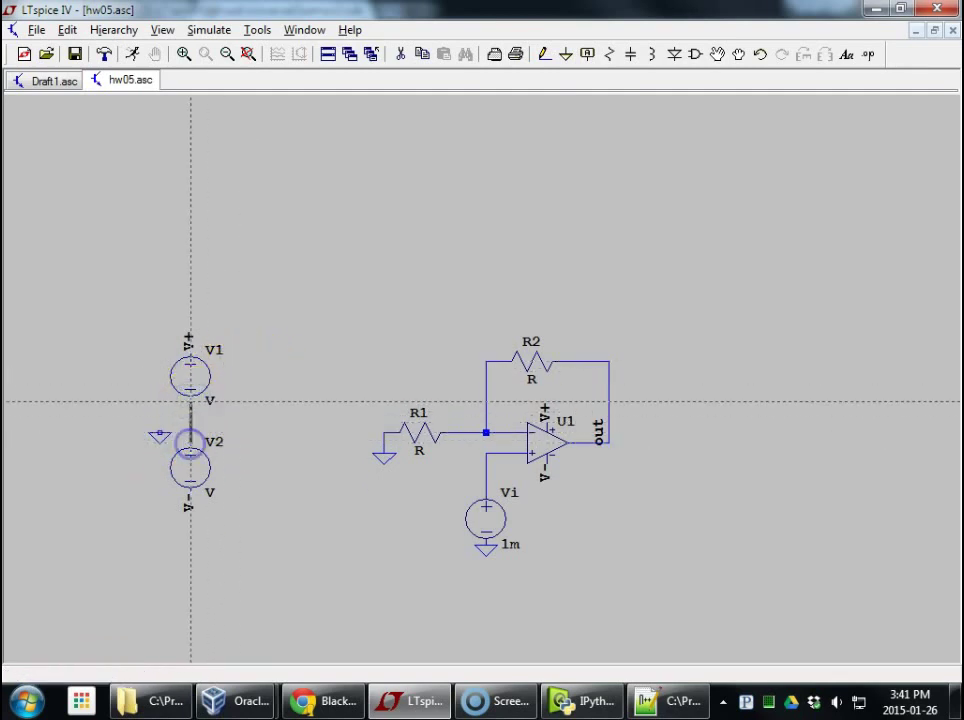
click(190, 433)
click(160, 433)
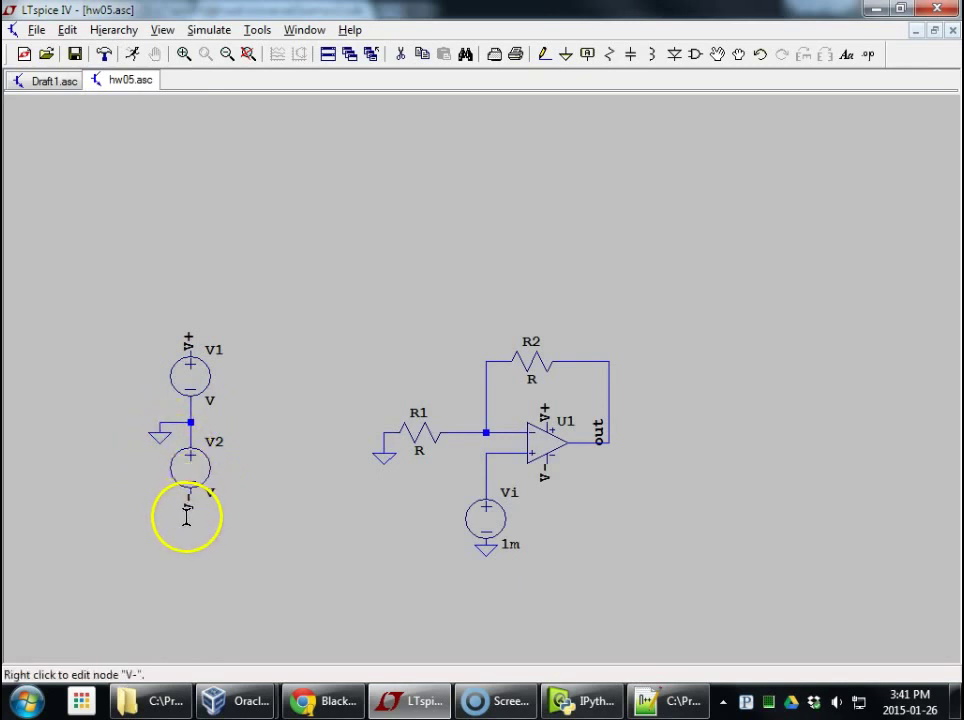
Step: Set supply sources V1 and V2 to 10 each
right_click(210, 402)
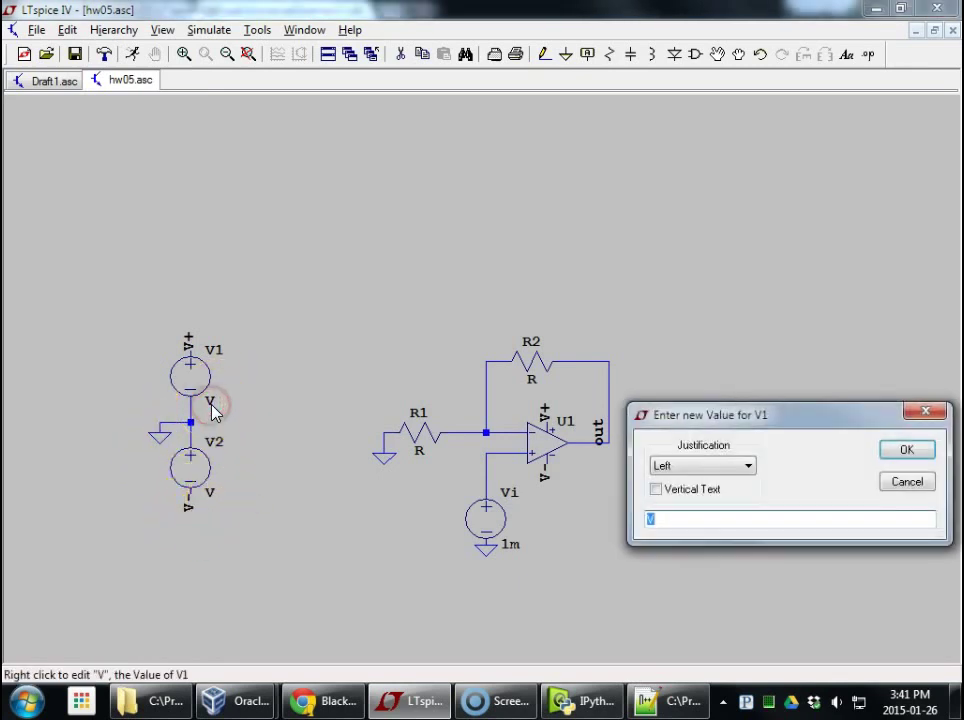
text(10)
key(Return)
right_click(210, 491)
text(10)
key(Return)
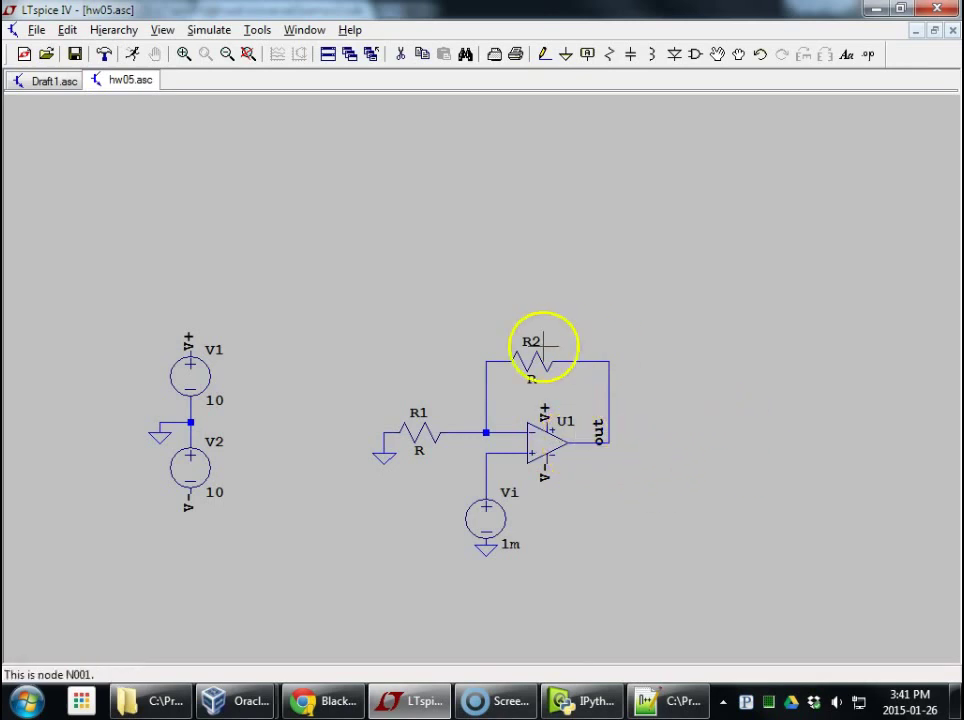
Step: Set R1 to 1k and R2 to 4k
right_click(421, 450)
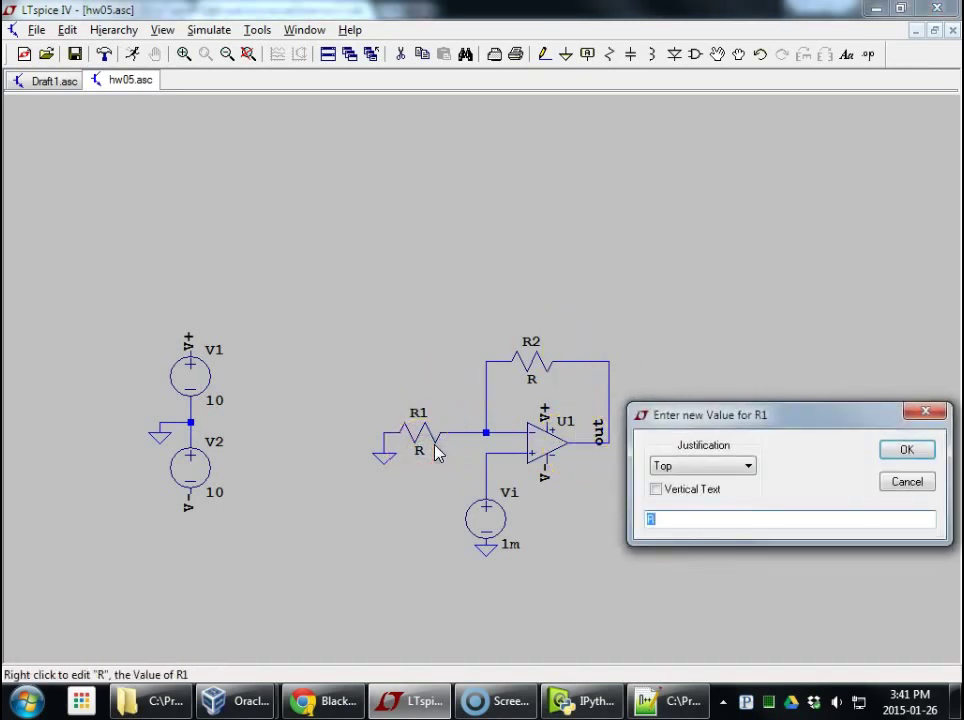
text(1k)
key(Return)
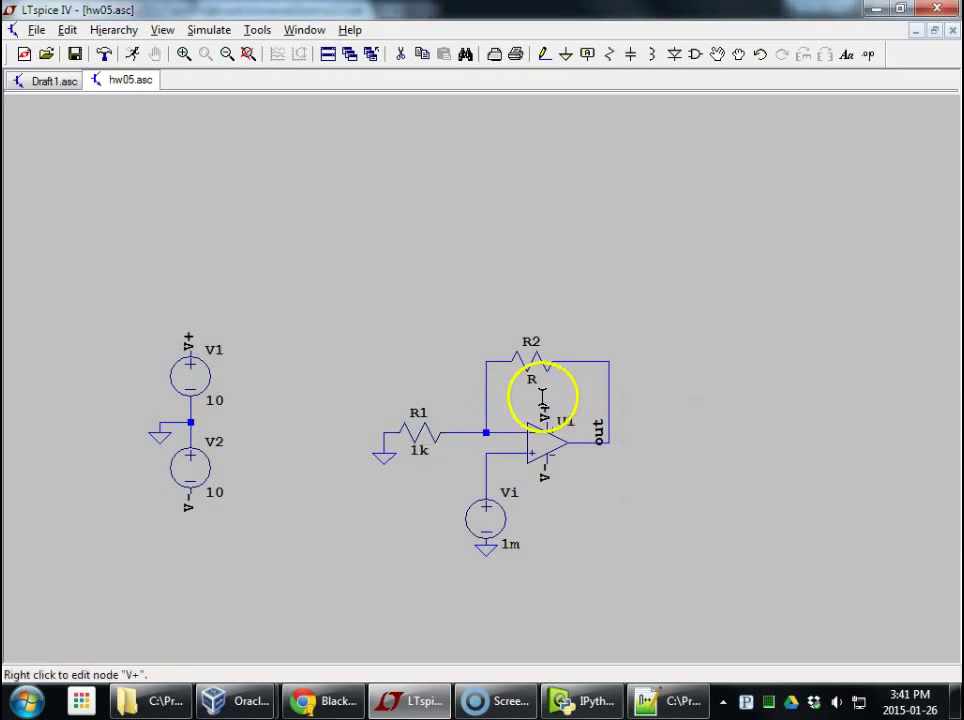
right_click(531, 378)
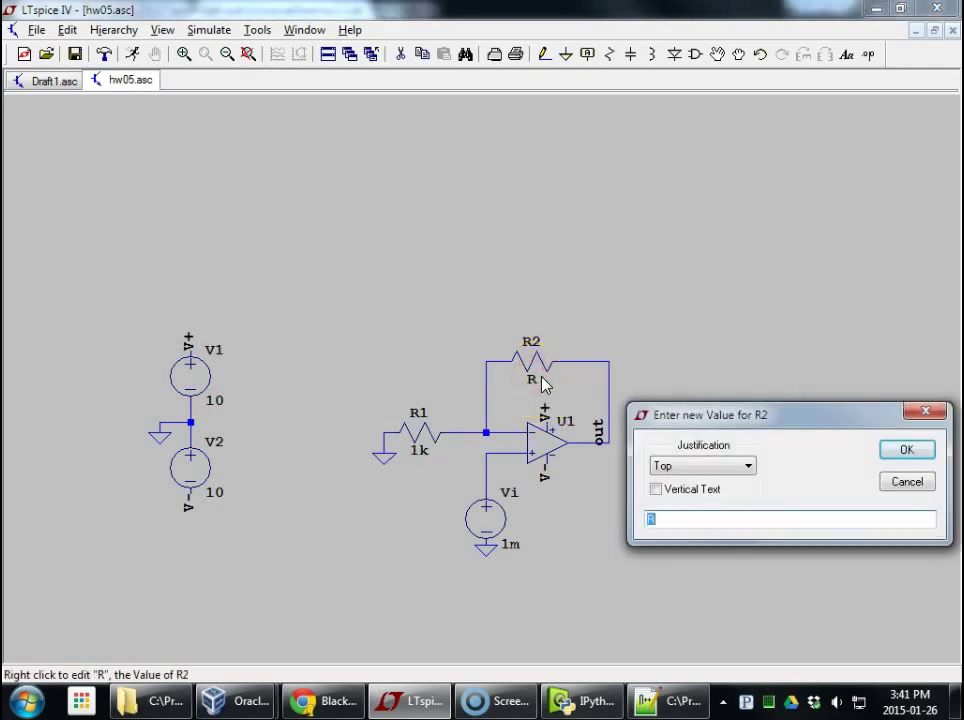
text(4k)
key(Return)
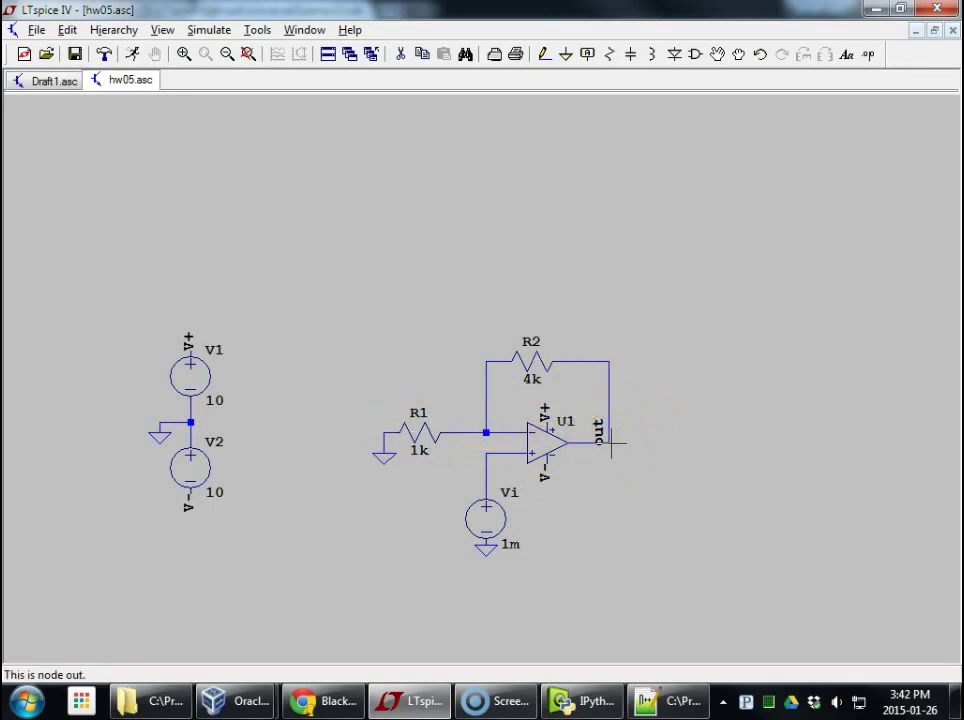
Step: Add a DC operating point .op directive beside the circuit
click(222, 31)
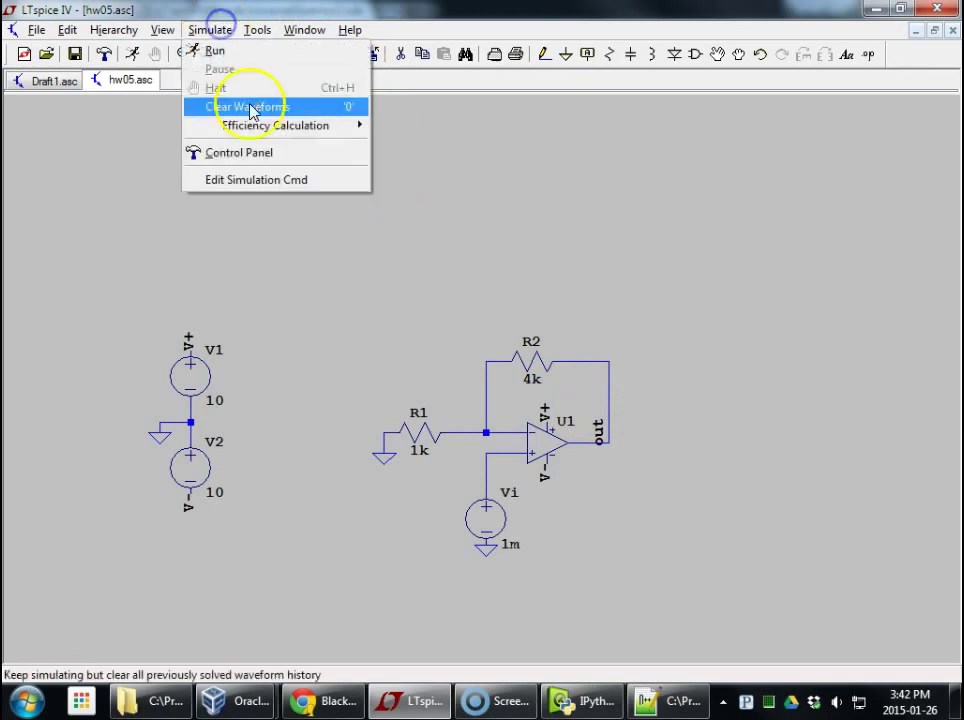
click(250, 187)
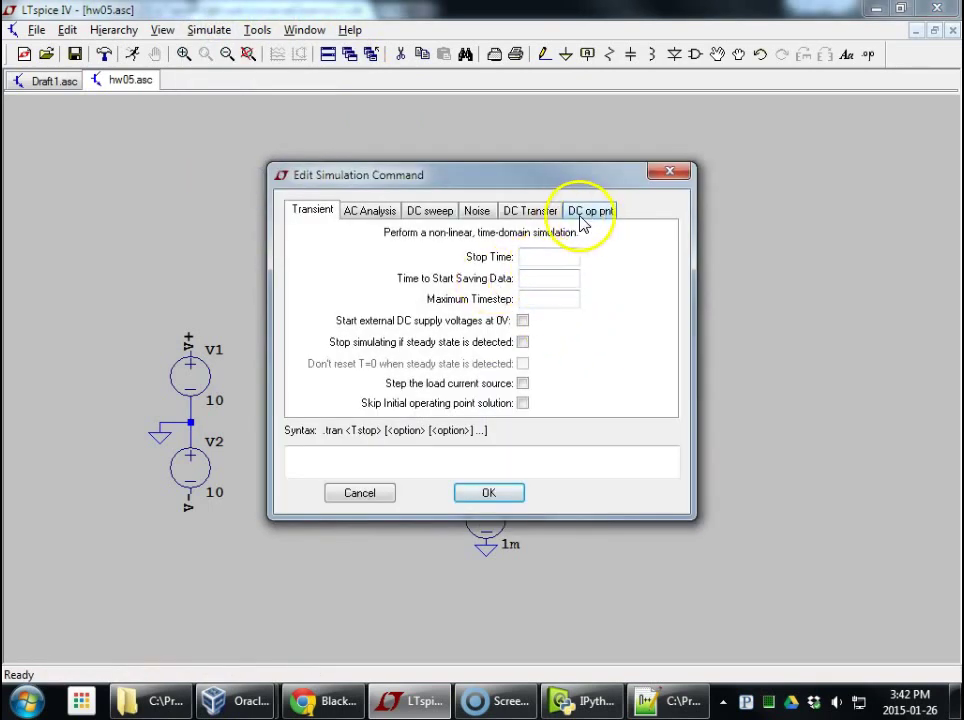
click(588, 213)
click(488, 493)
click(577, 516)
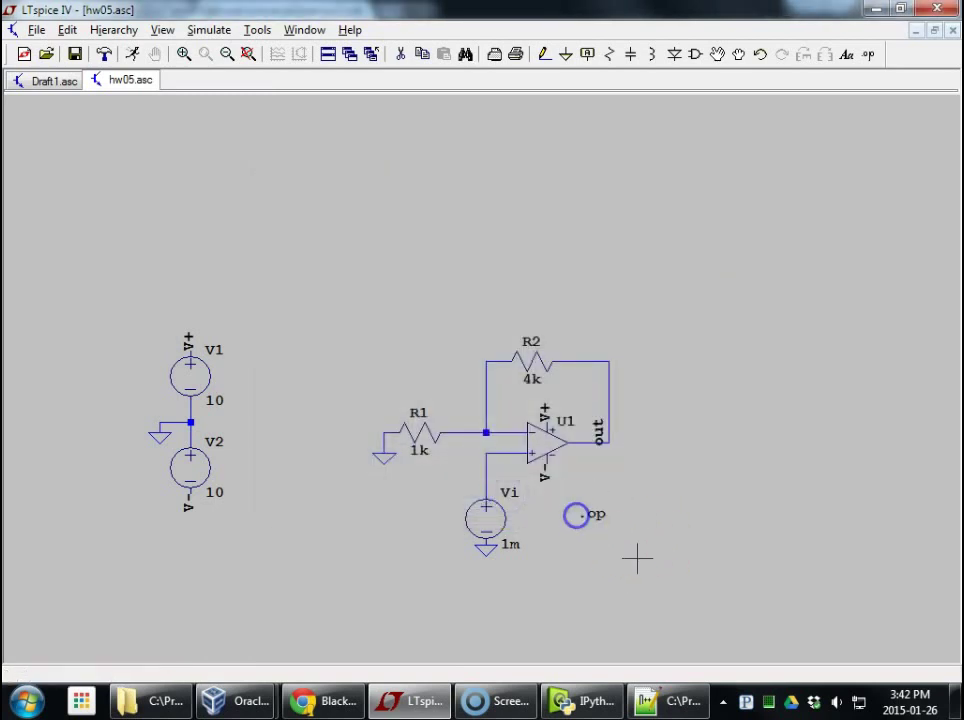
Step: Run the .op simulation and inspect the Ix(u1:2) and I(Vi) currents before closing the results
click(132, 54)
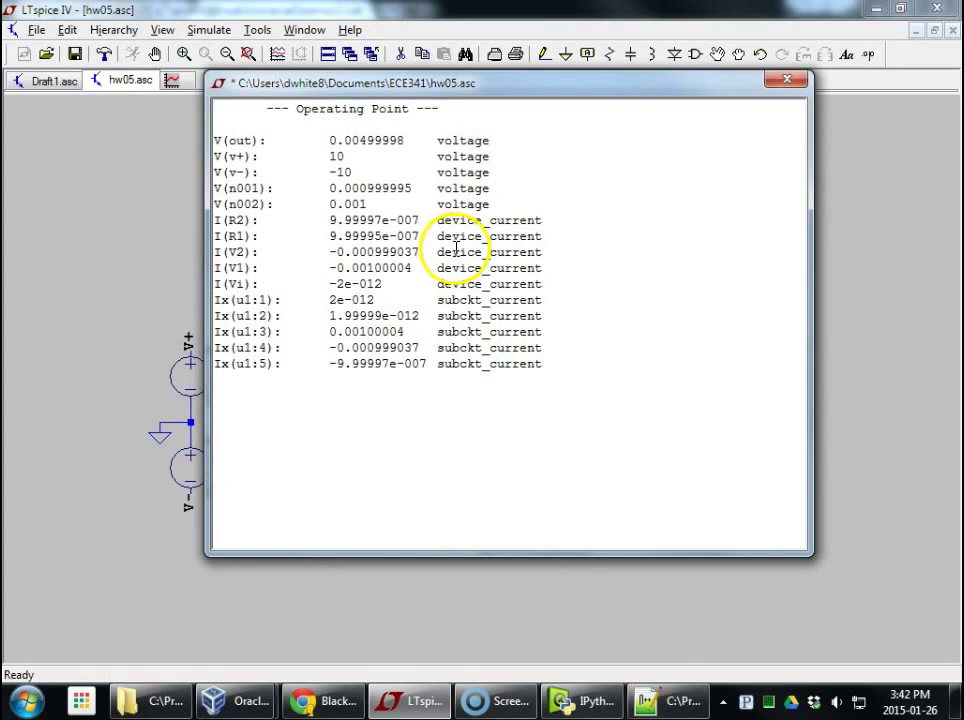
drag(560, 76, 580, 96)
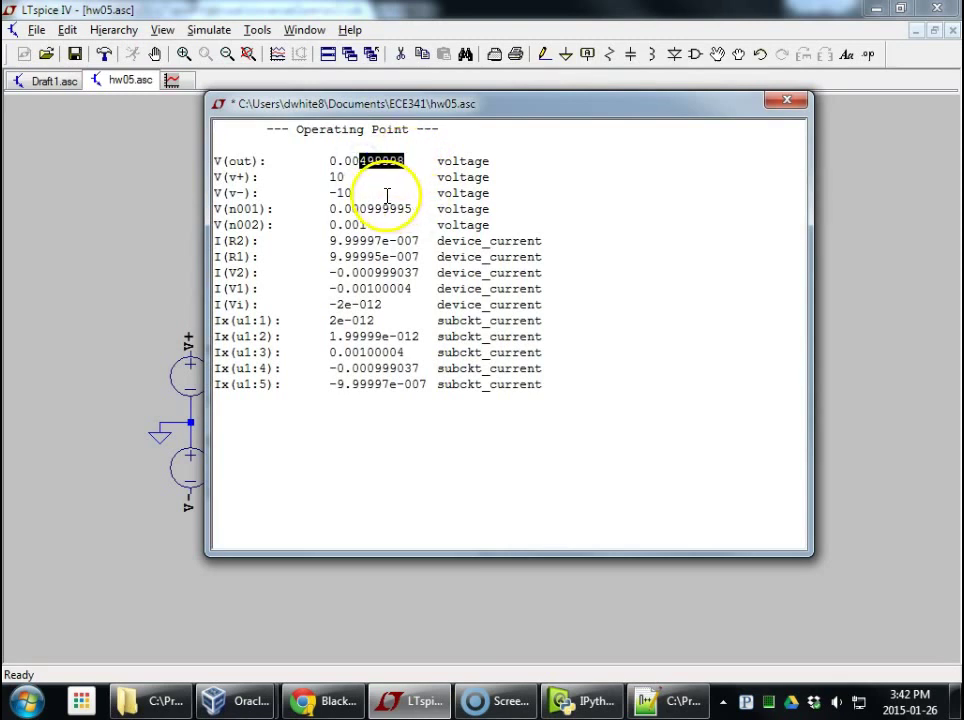
click(458, 201)
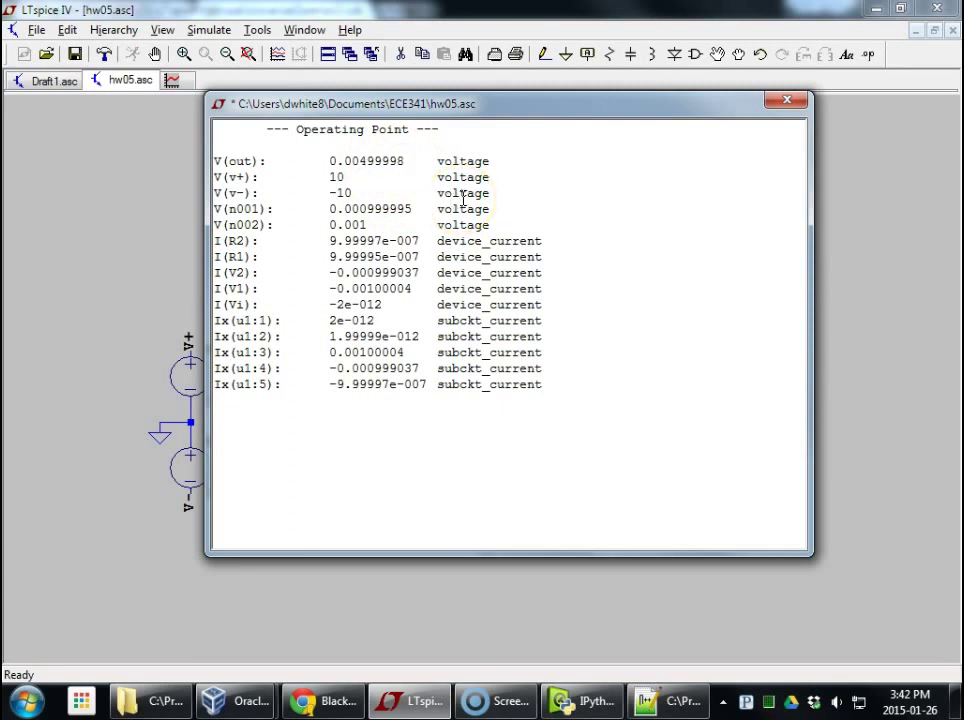
click(461, 192)
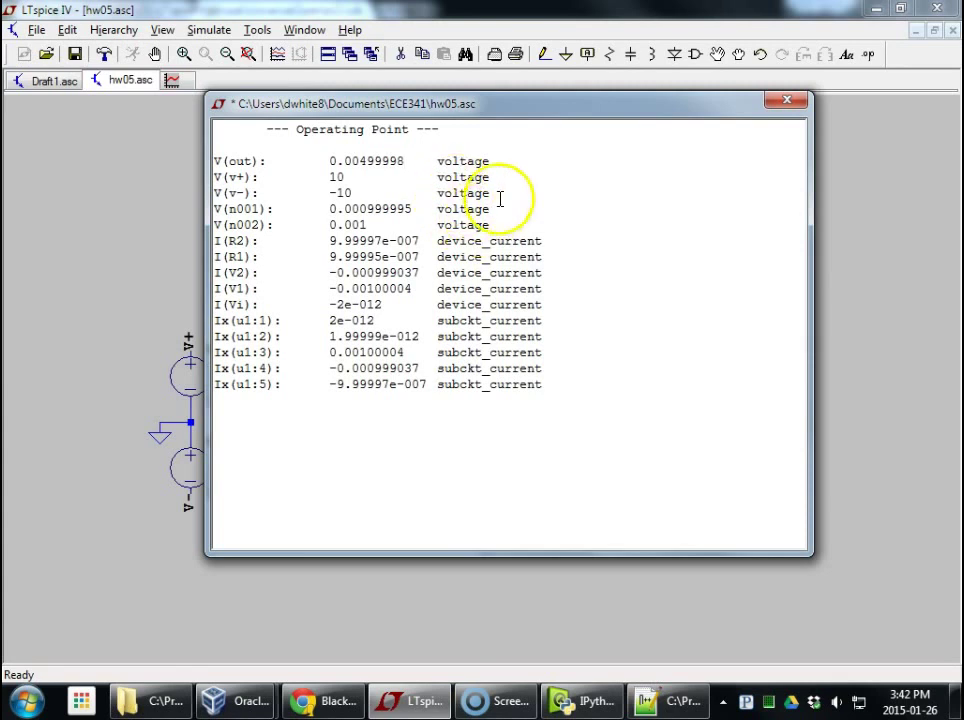
drag(421, 338, 318, 335)
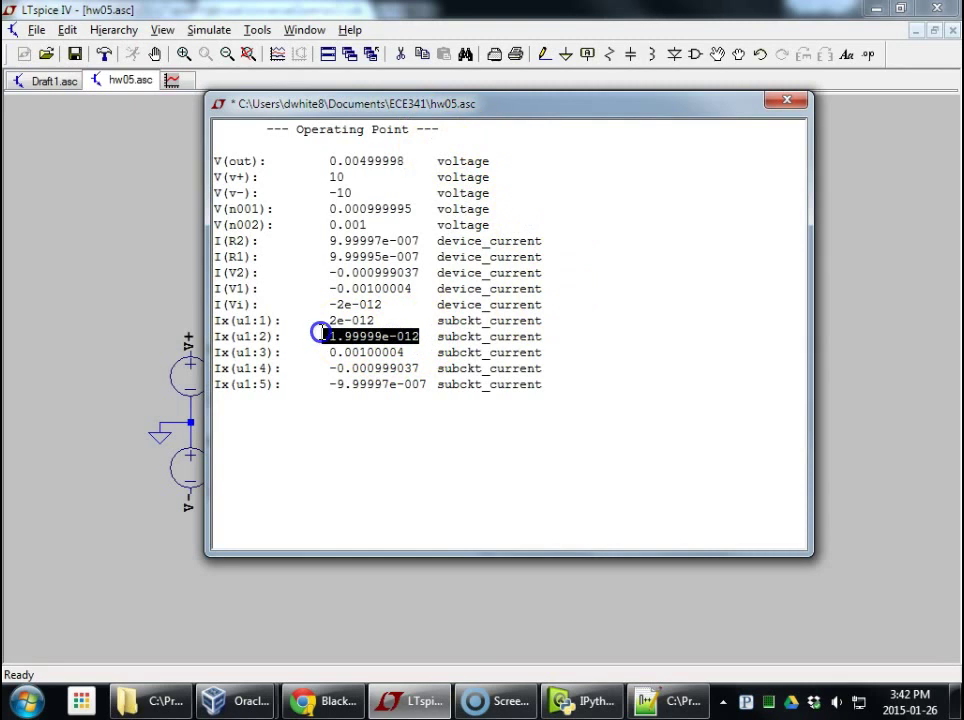
click(301, 340)
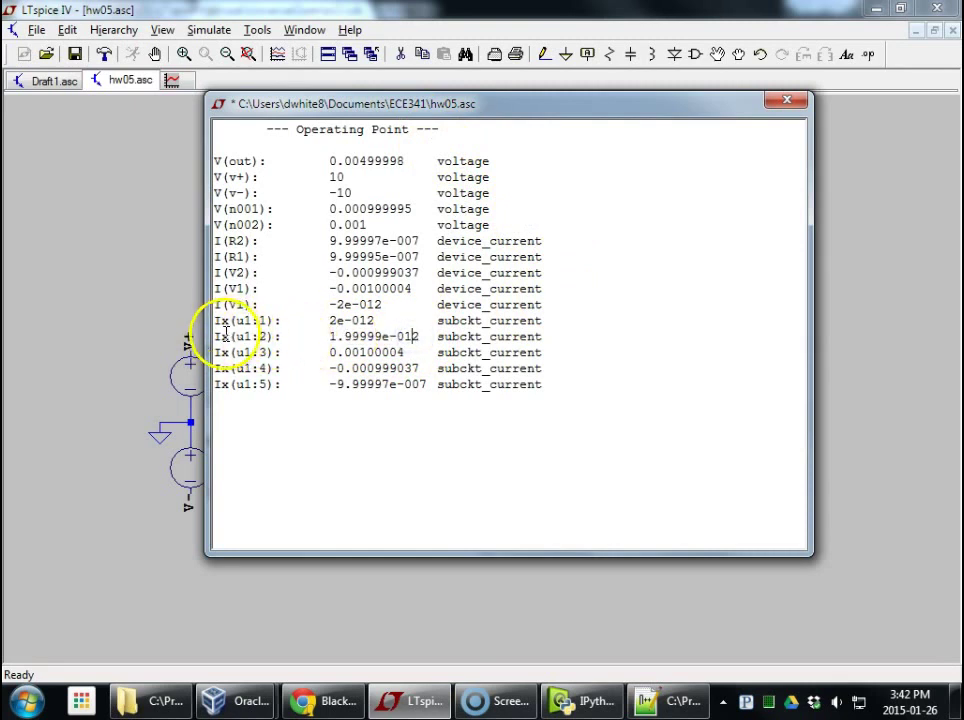
click(258, 336)
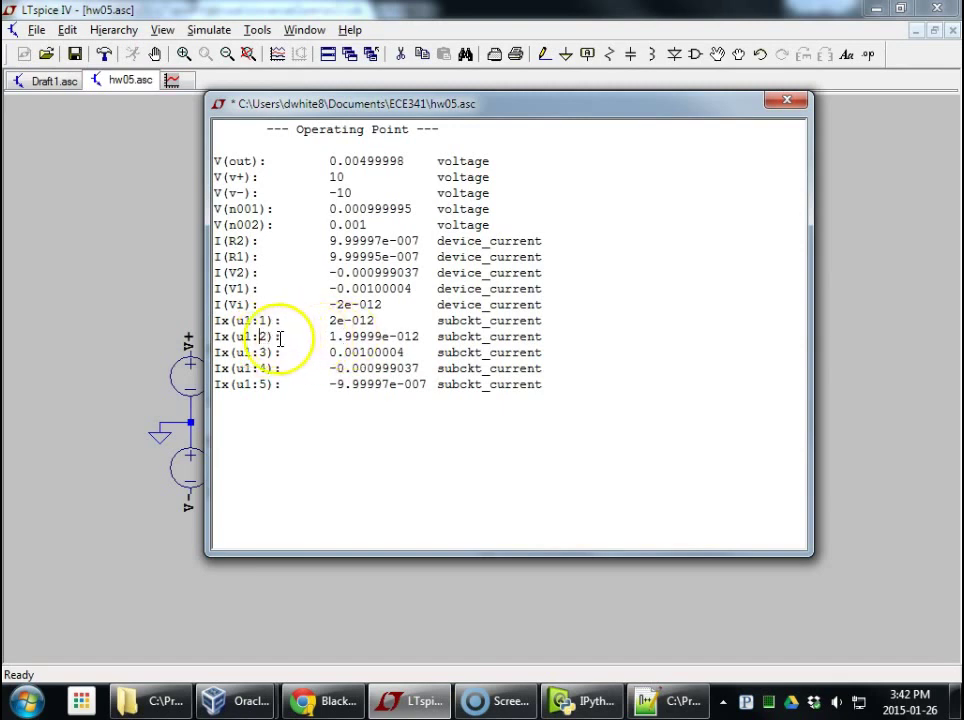
click(259, 321)
mouse_move(217, 304)
mouse_down()
mouse_move(392, 302)
mouse_move(200, 314)
mouse_move(200, 303)
mouse_up()
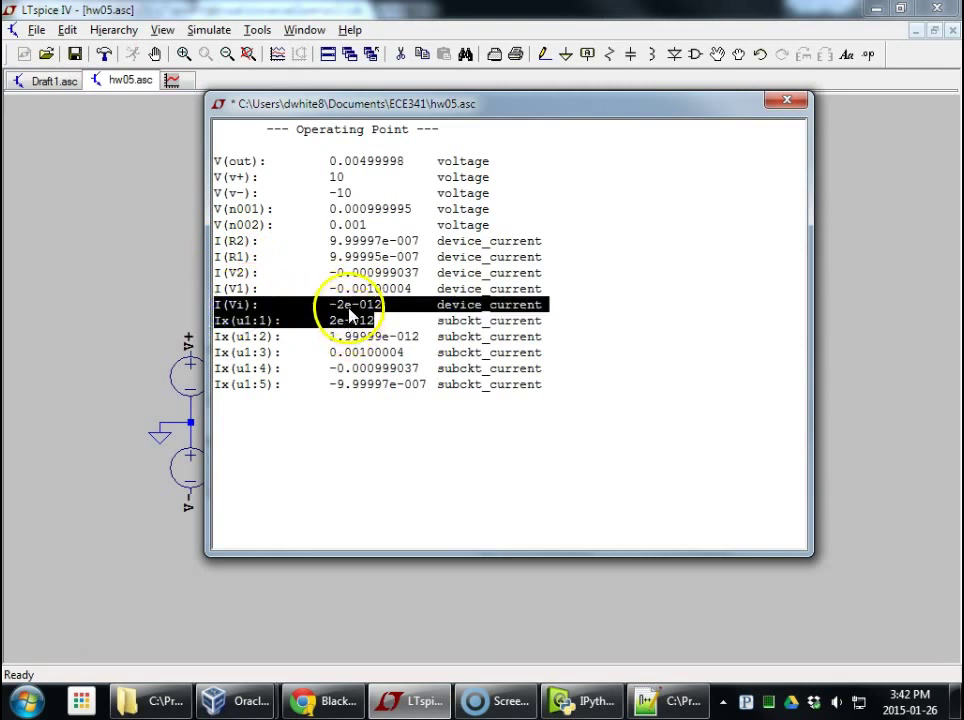
click(790, 104)
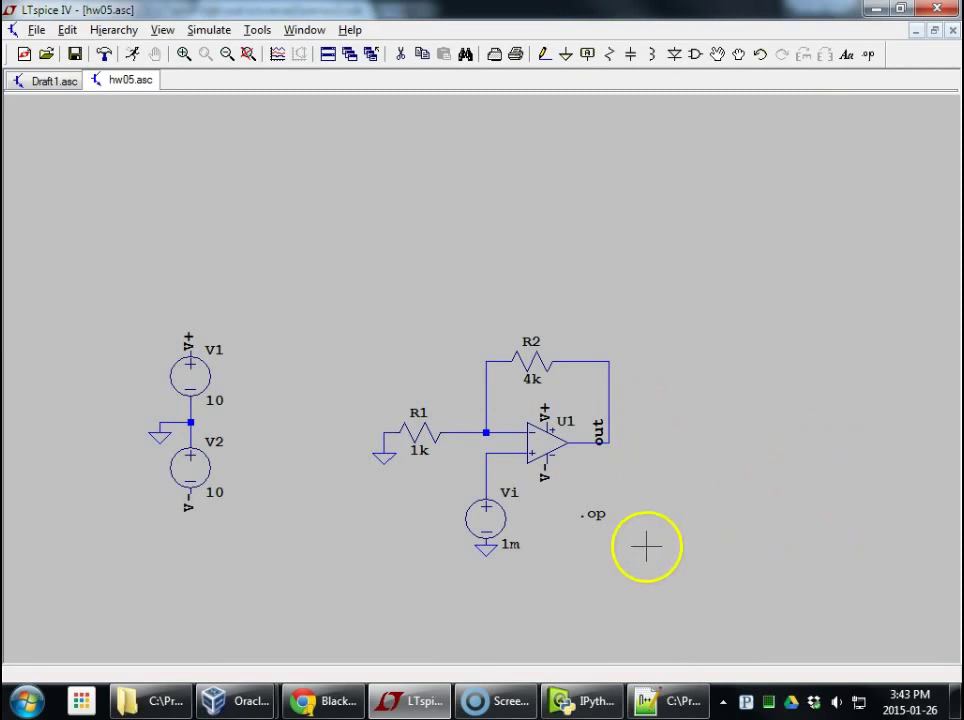
mouse_move(505, 520)
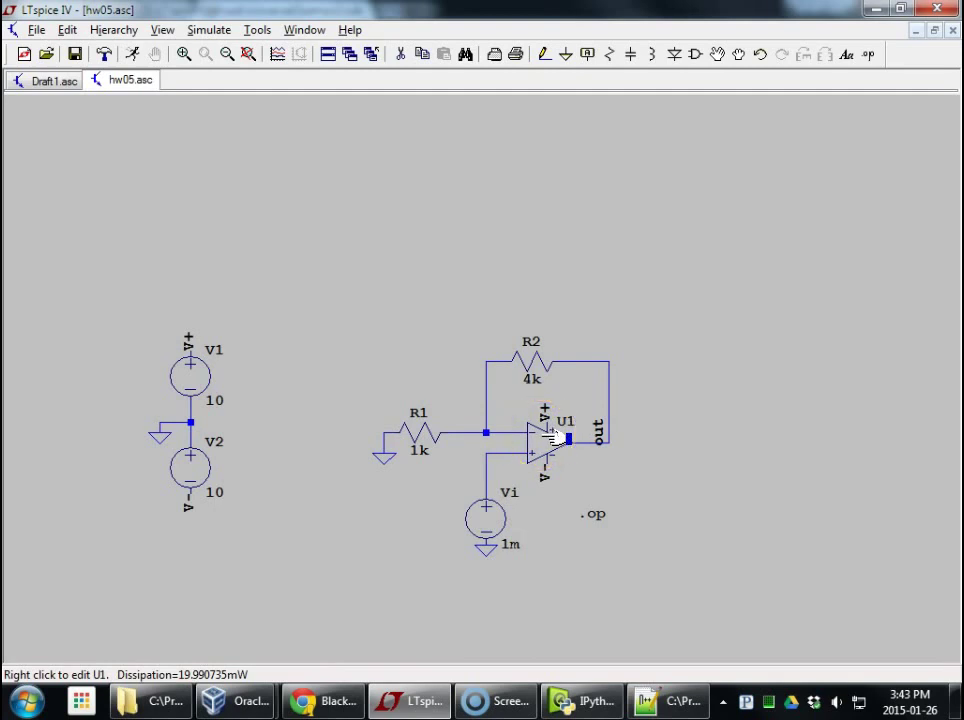
right_click(553, 437)
drag(620, 261, 350, 152)
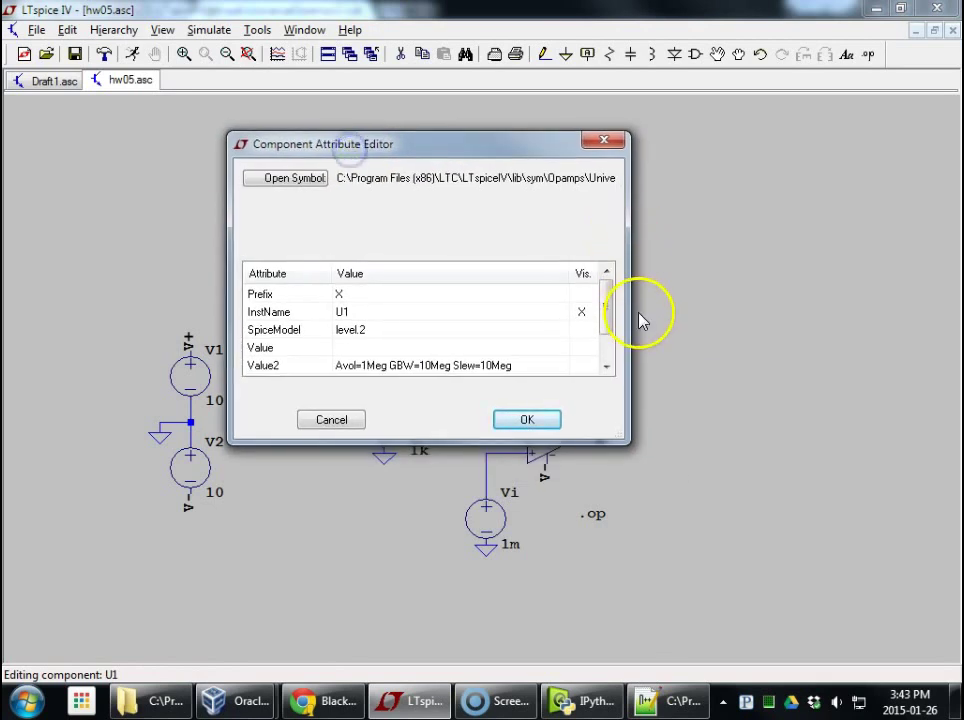
drag(607, 444, 591, 597)
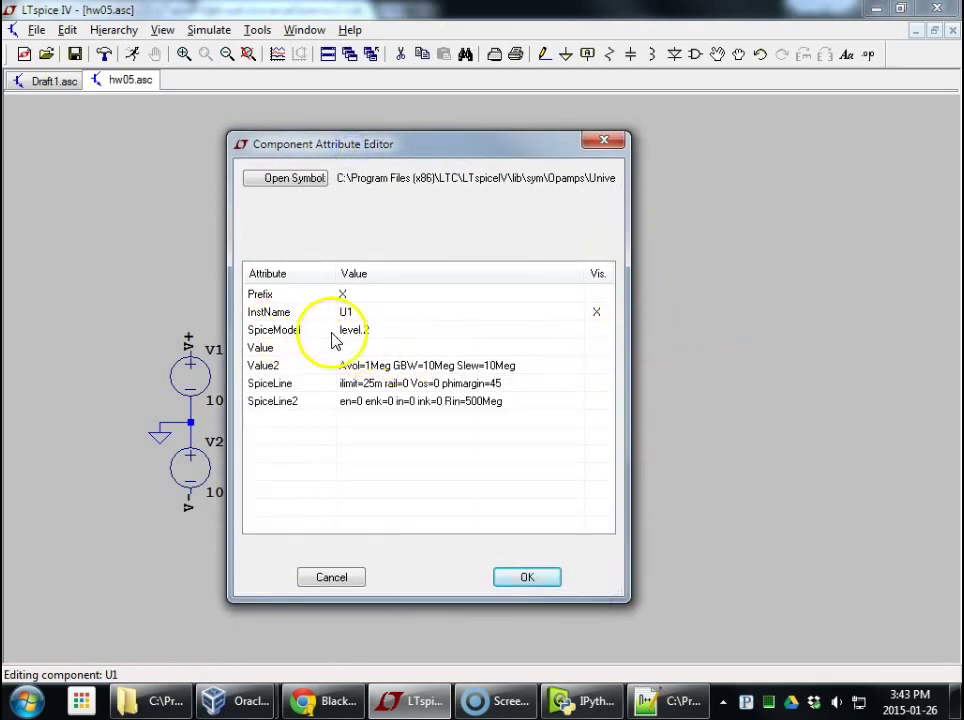
click(373, 340)
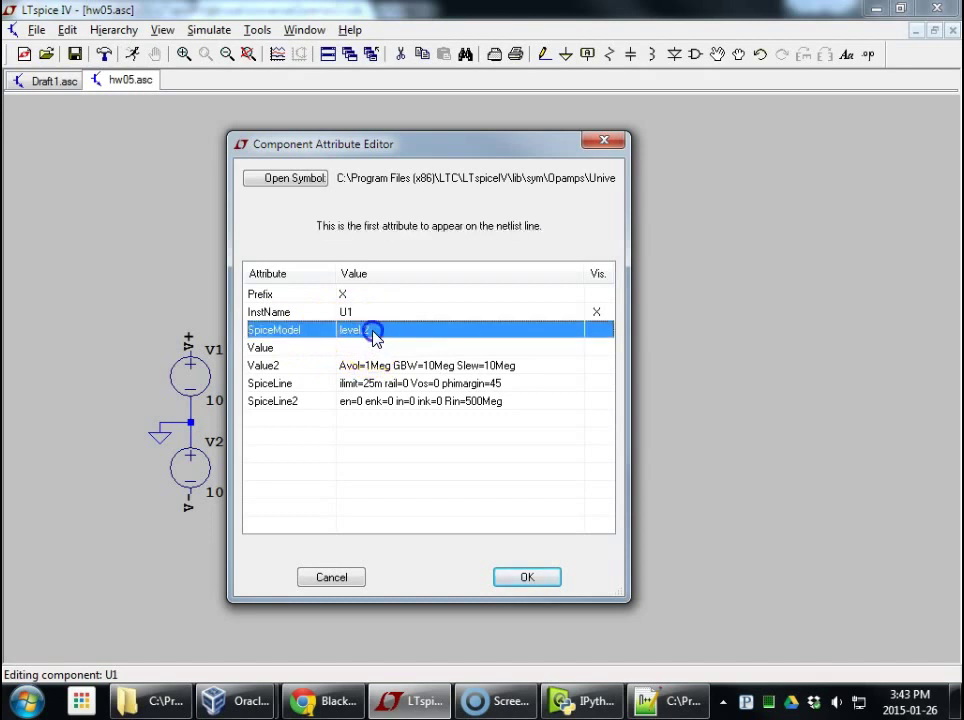
click(381, 336)
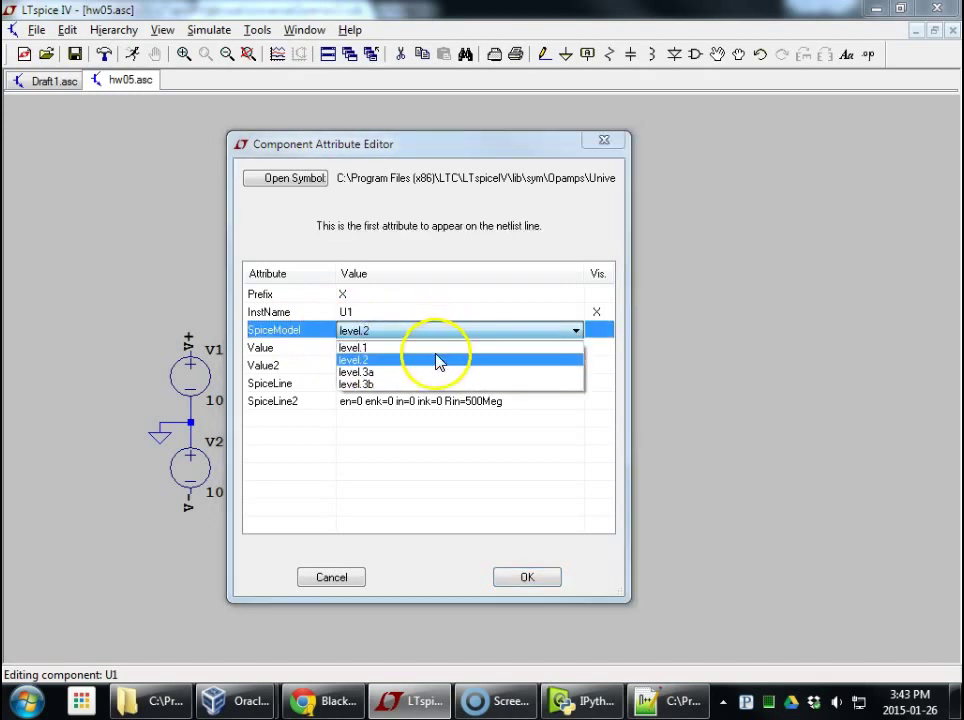
click(364, 360)
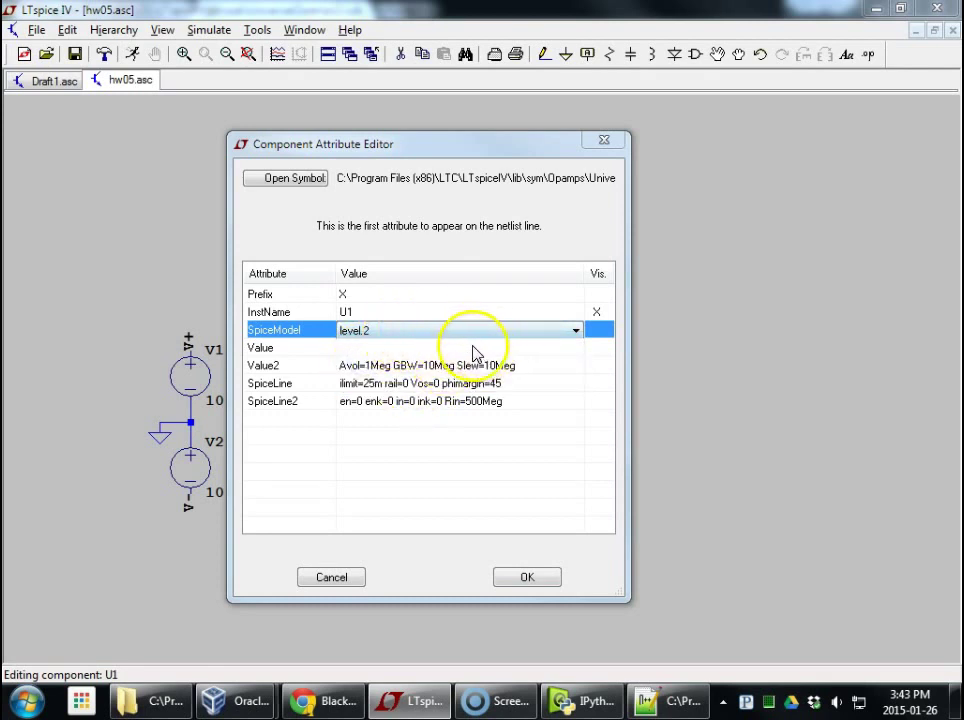
click(358, 372)
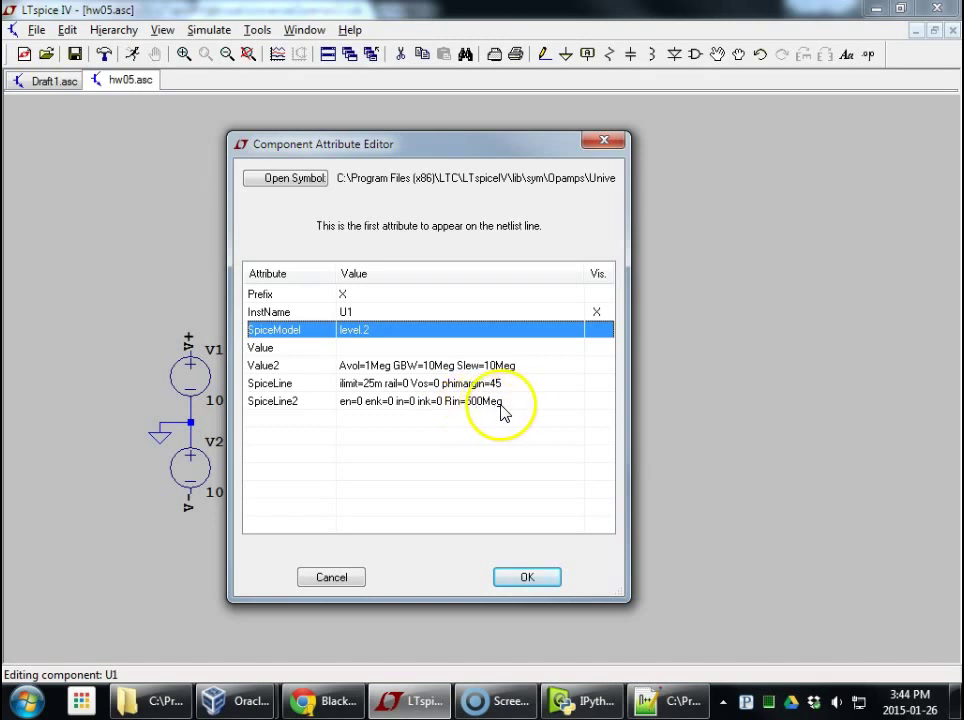
click(498, 404)
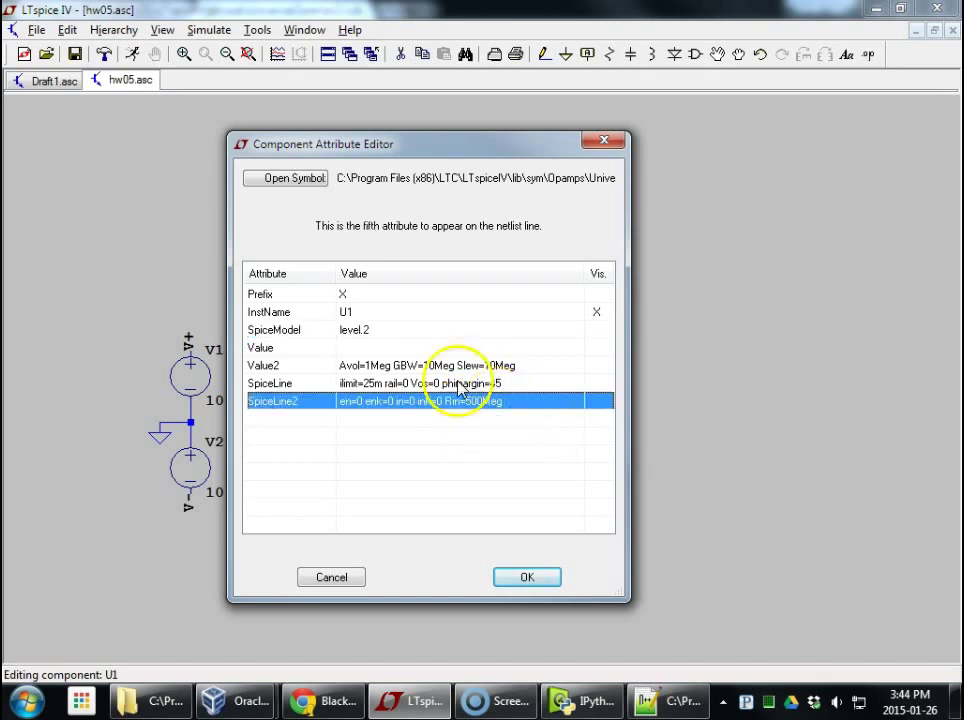
click(547, 577)
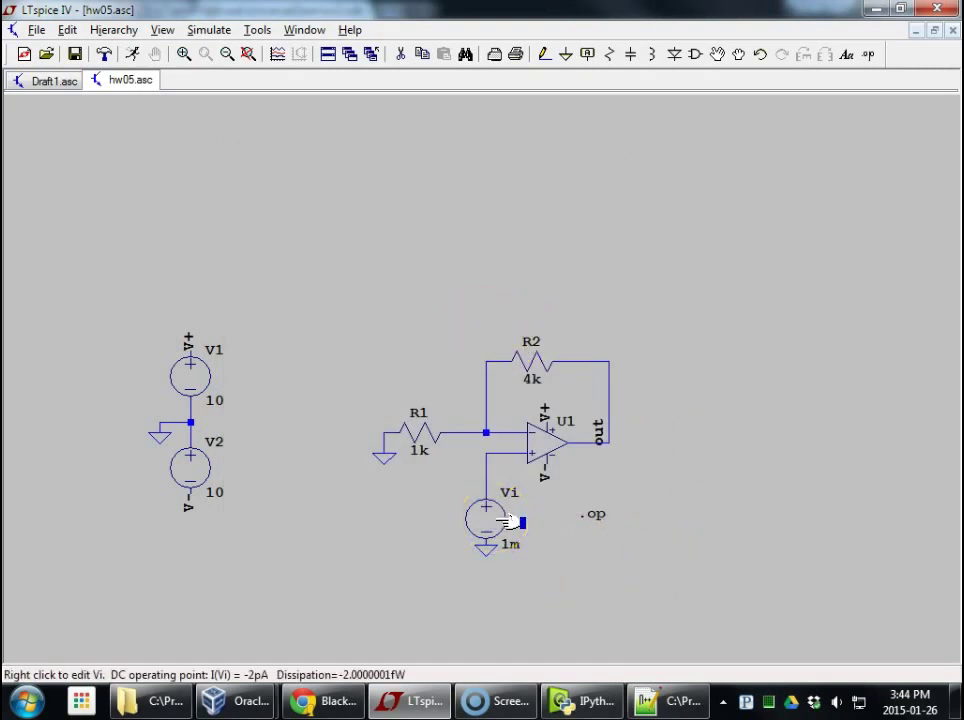
Step: Compute 1e-3/2e-12 as 5.000000e+08 in IPython, then reopen U1's attributes in LTspice
click(568, 700)
key(Up)
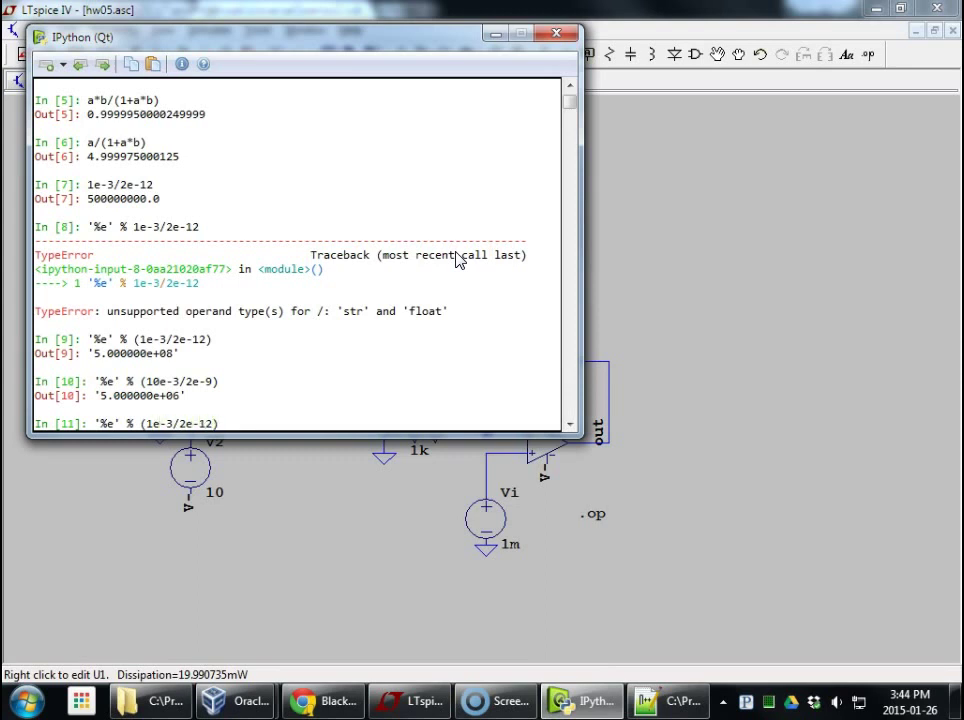
key(Return)
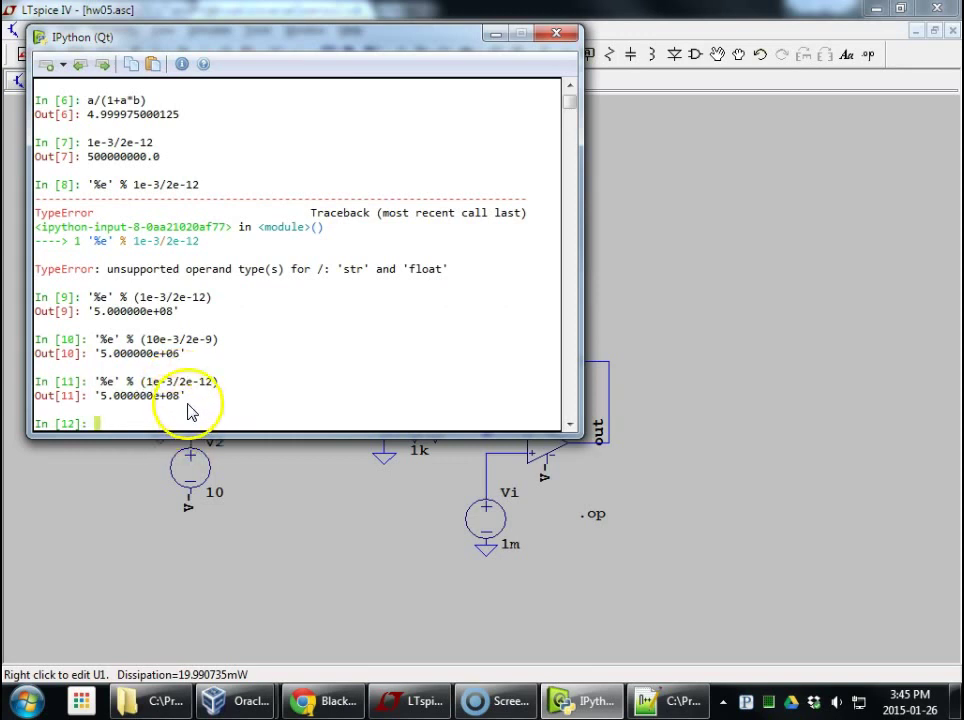
click(365, 12)
right_click(573, 450)
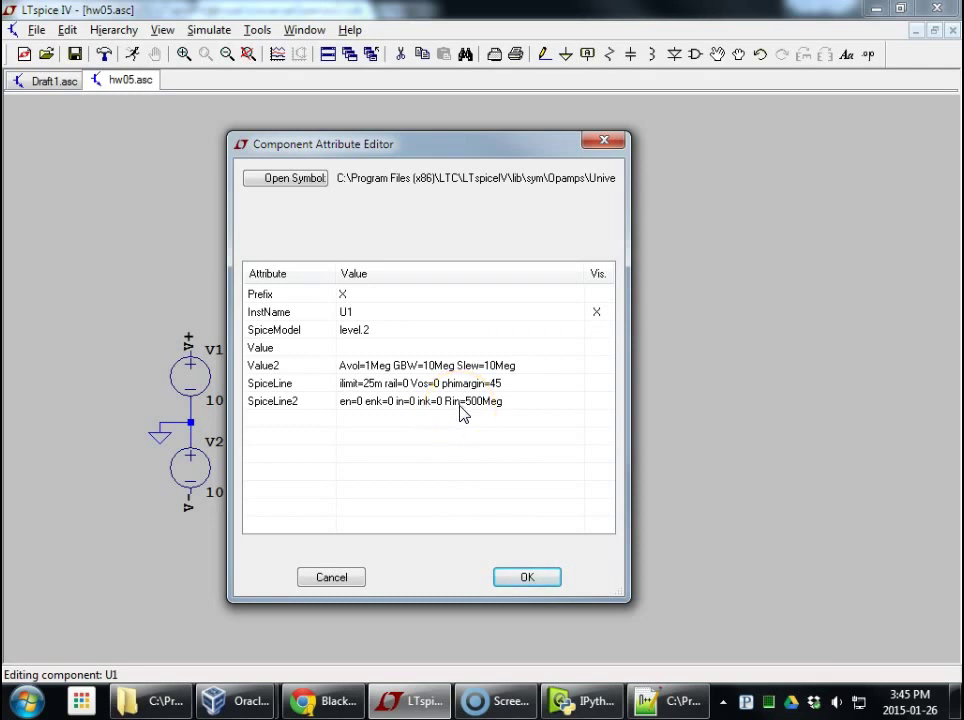
Step: Review U1's level.2 model attributes, then bring up UniversalOpamps2.sub in Notepad++
click(532, 578)
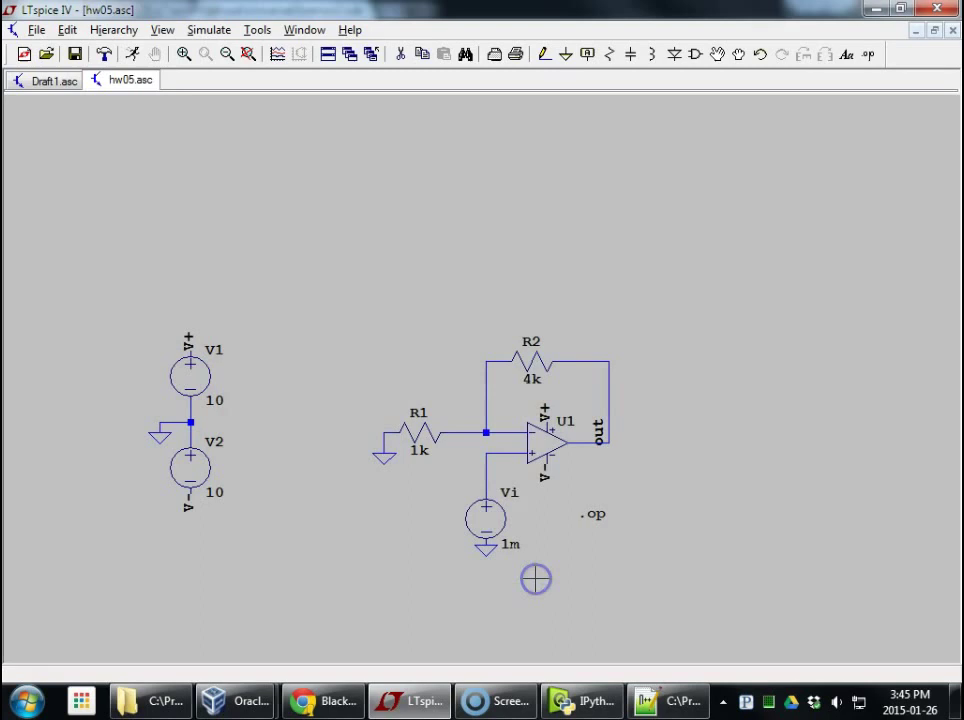
right_click(548, 452)
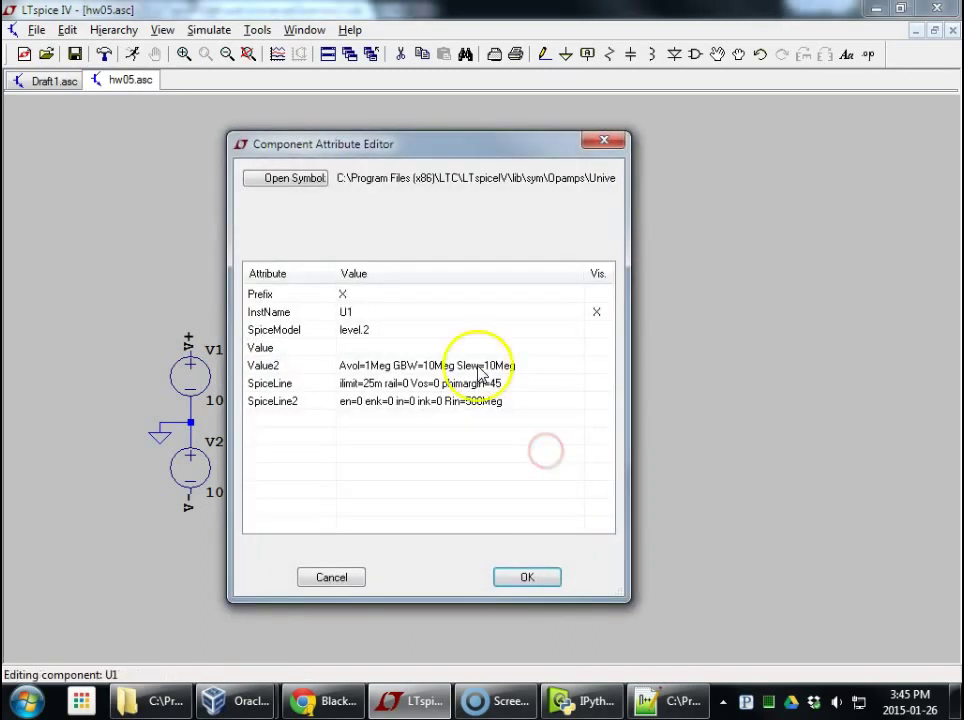
click(560, 188)
click(519, 585)
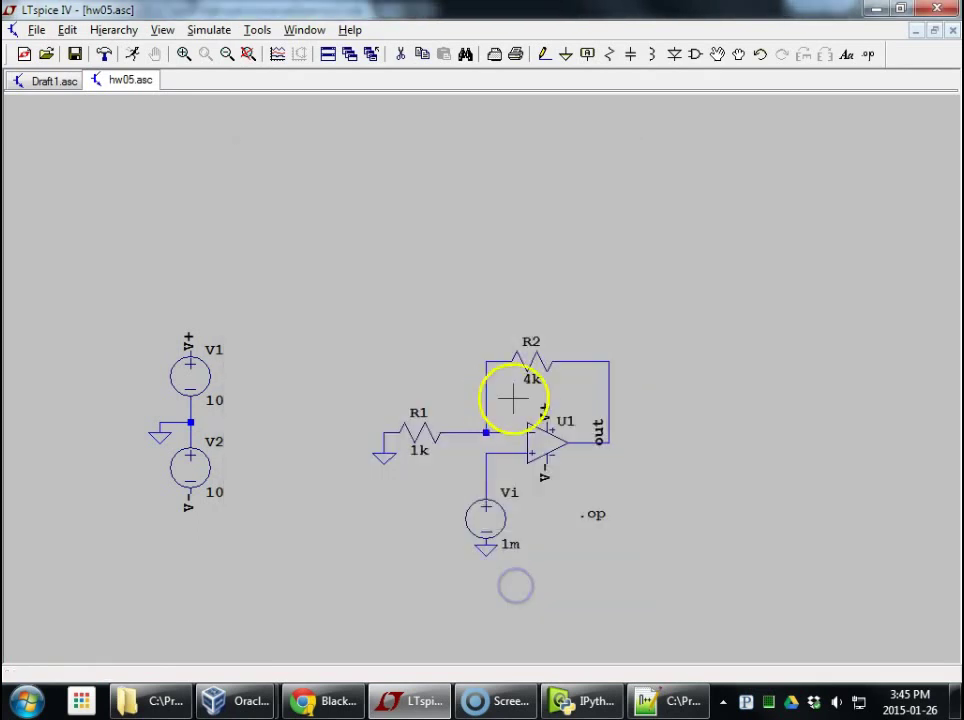
click(688, 703)
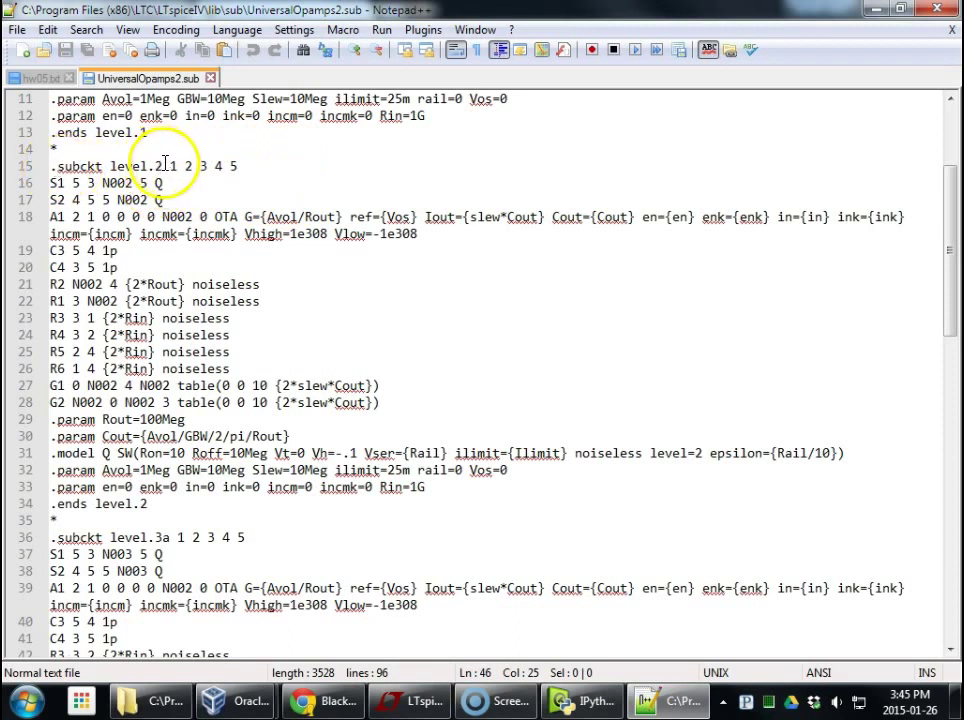
click(165, 166)
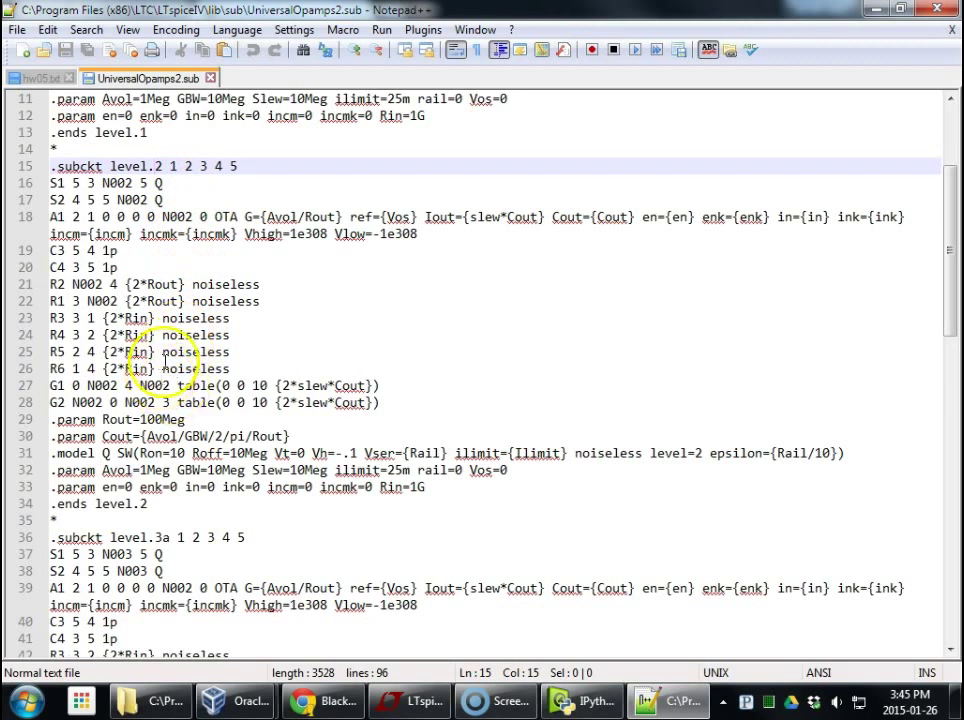
click(229, 369)
key(shift+Up)
key(shift+Home)
key(shift+Up)
key(shift+Up)
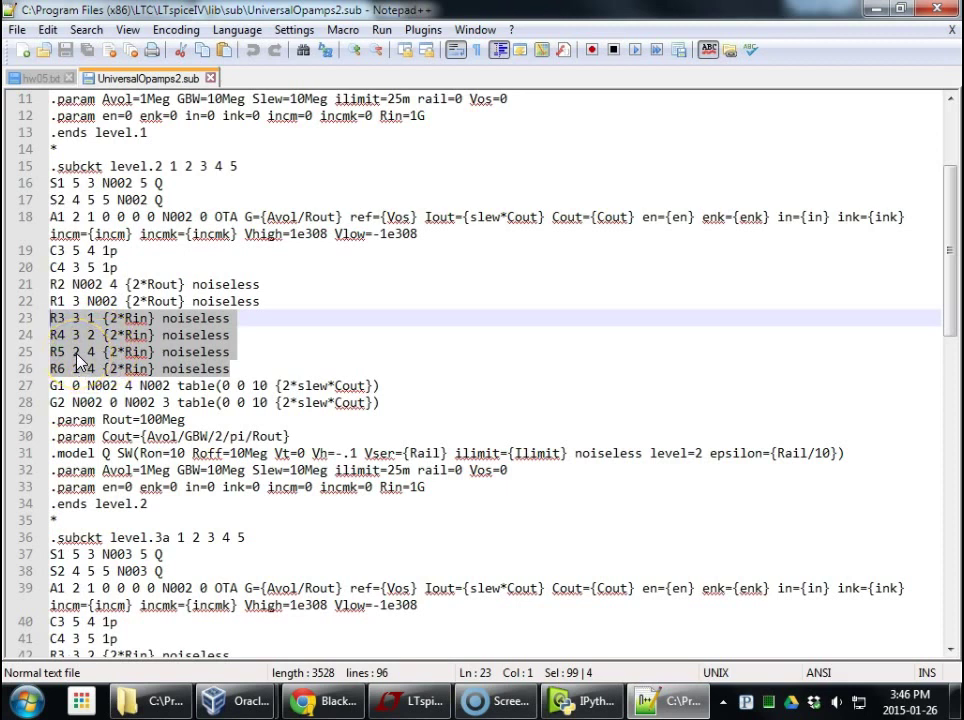
double_click(219, 166)
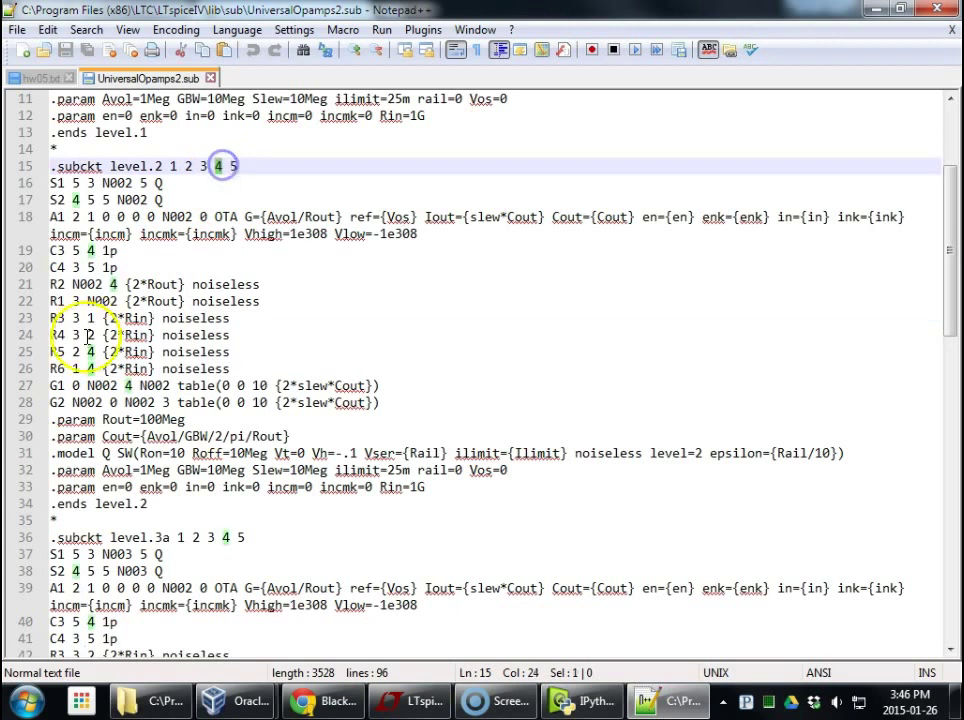
drag(73, 369, 93, 370)
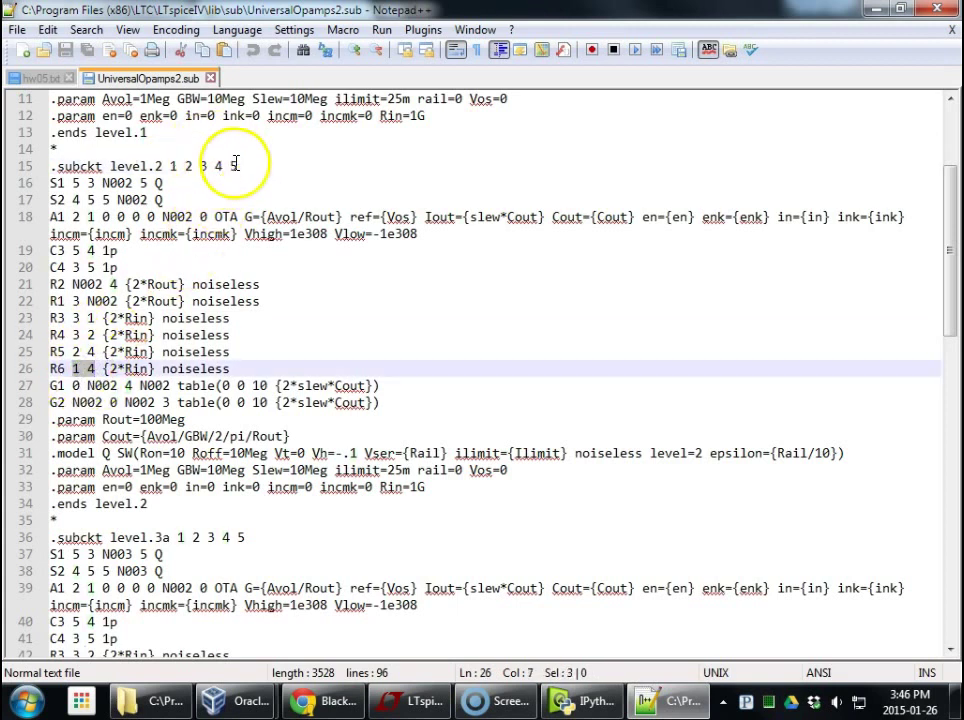
double_click(218, 166)
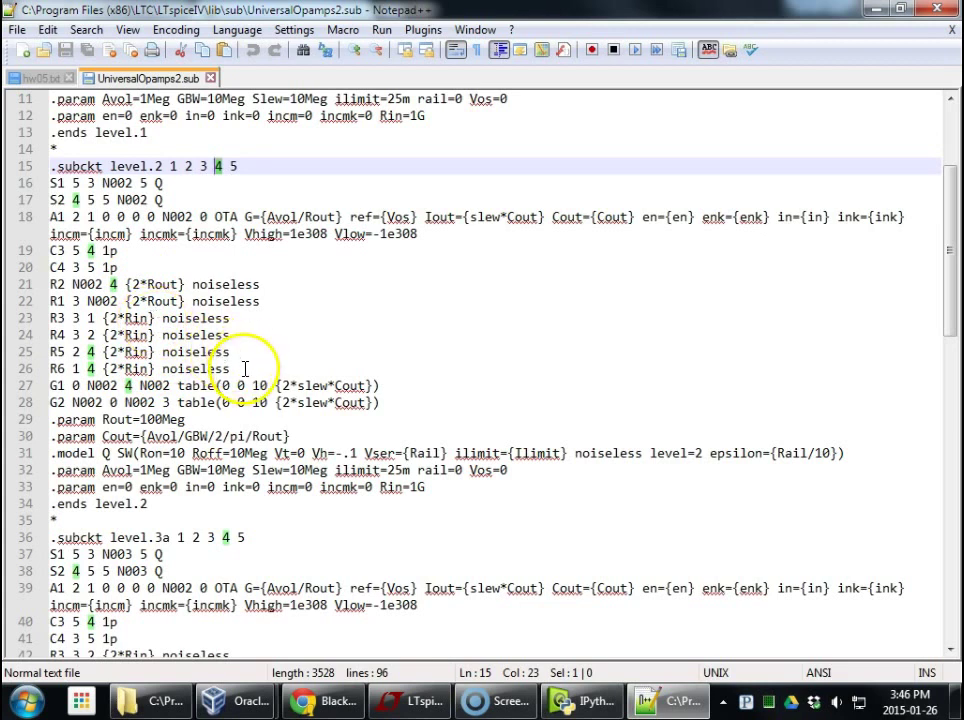
click(84, 352)
double_click(75, 318)
click(155, 352)
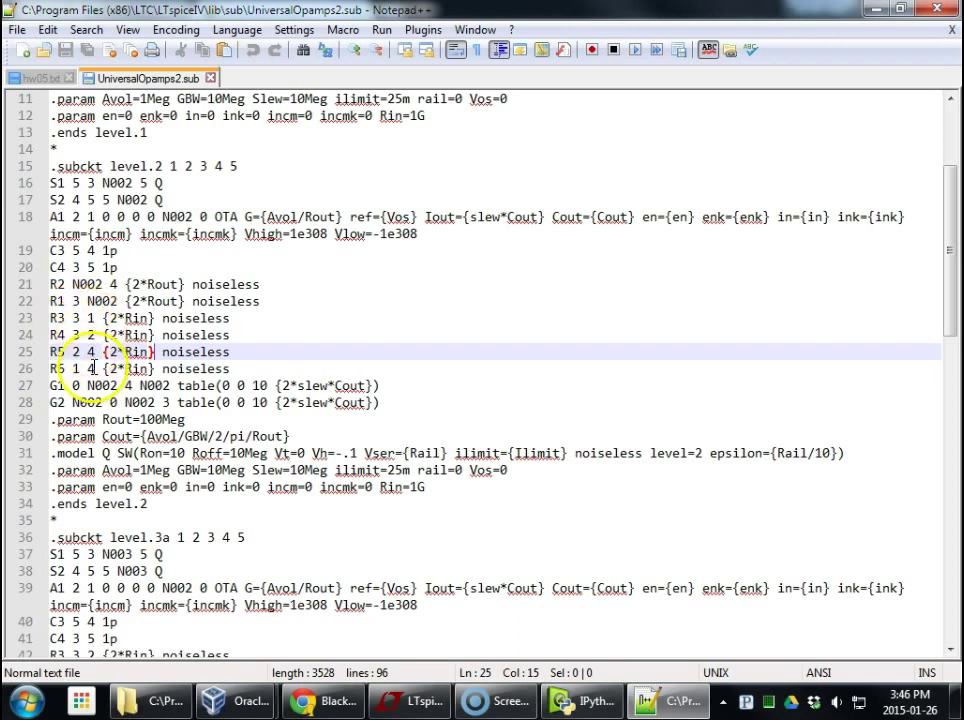
drag(71, 368, 87, 368)
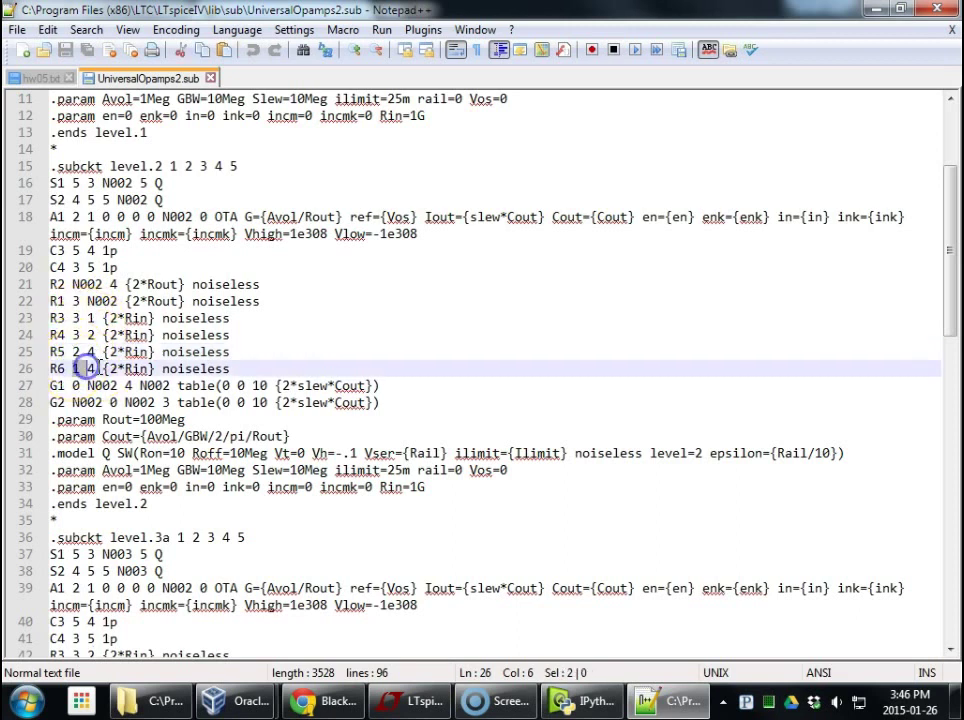
click(94, 368)
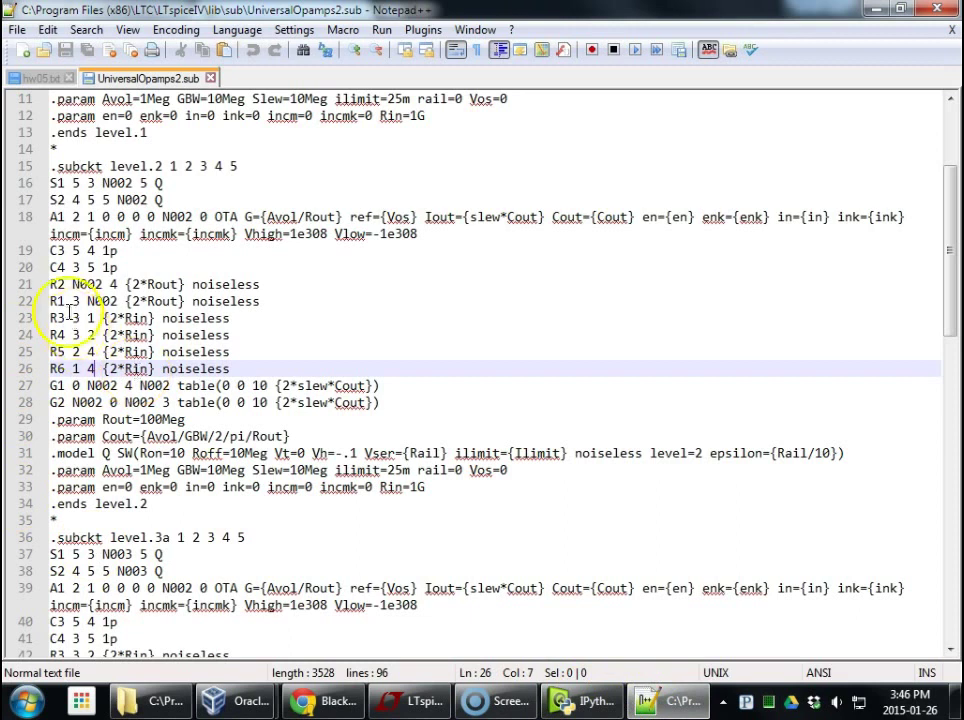
drag(240, 368, 8, 322)
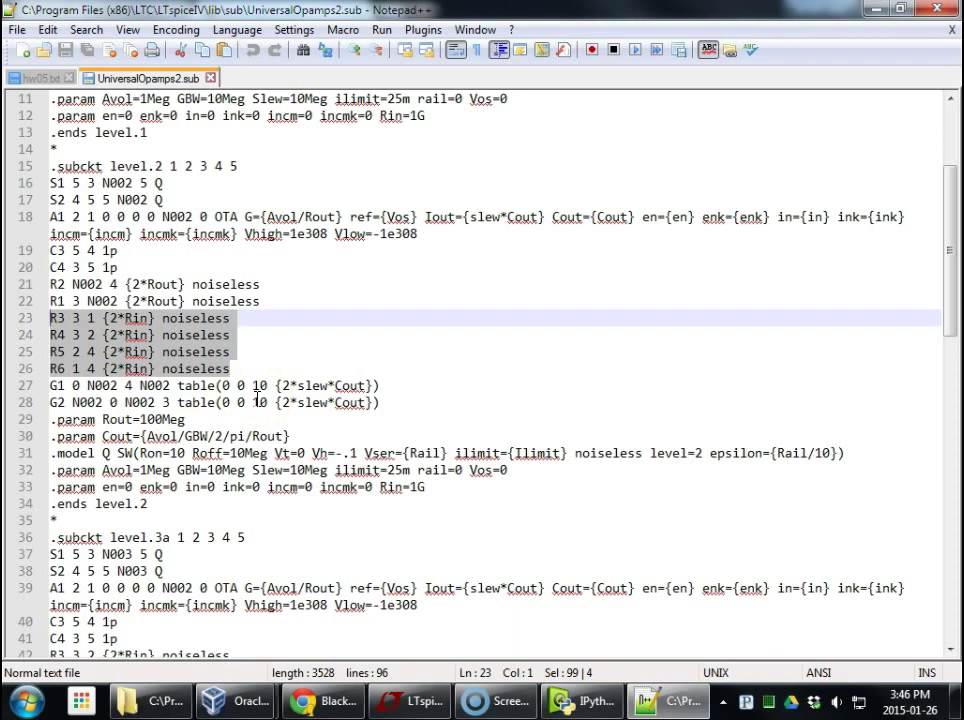
click(257, 401)
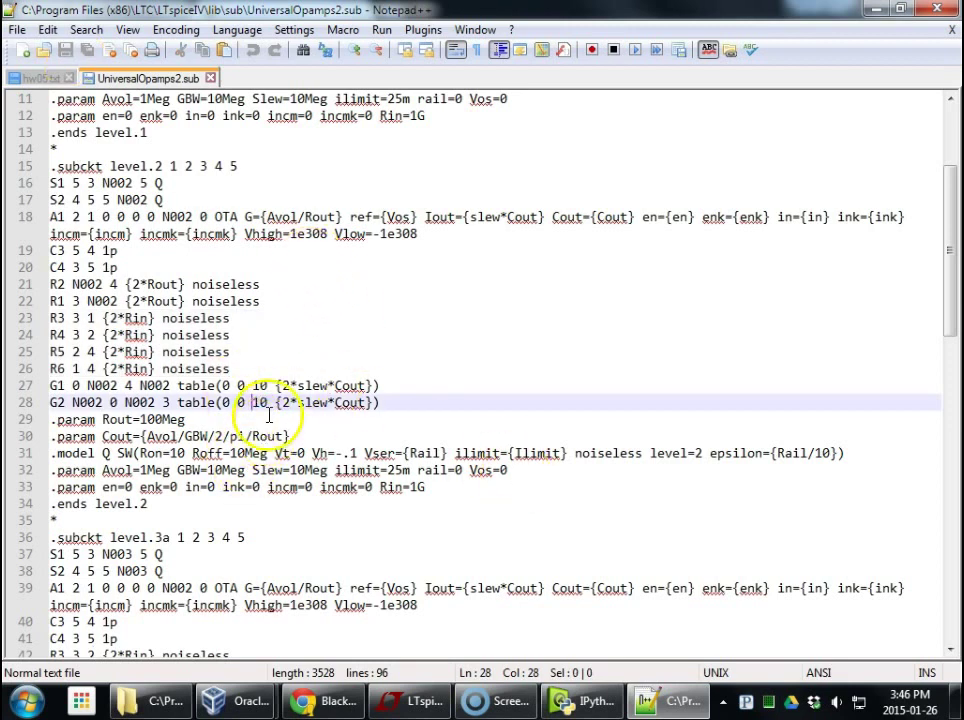
click(253, 363)
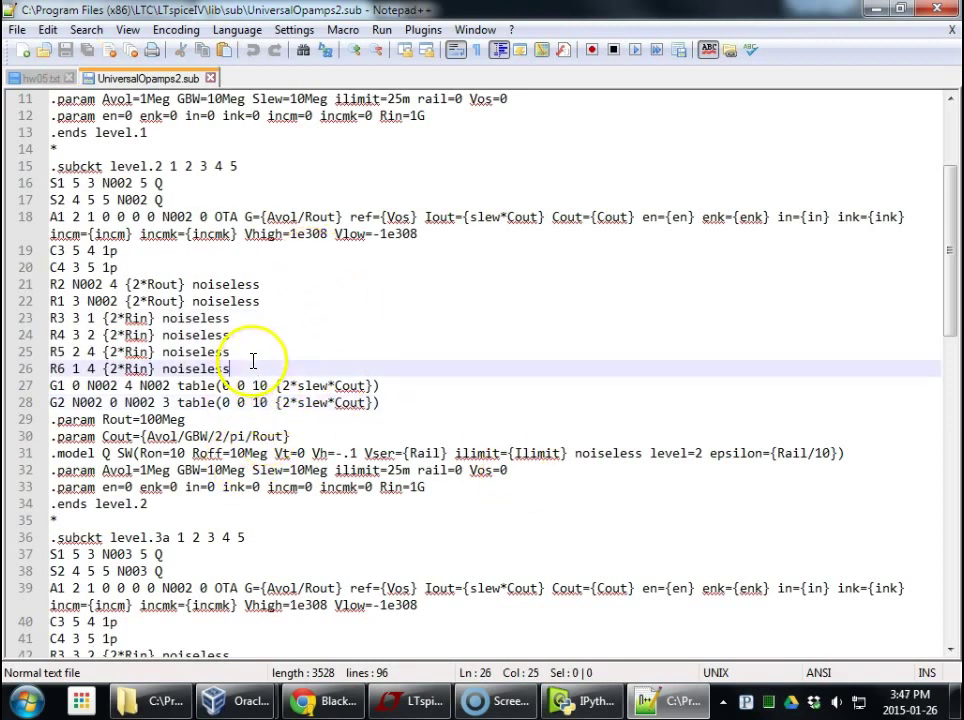
Step: Read the hw05 op-amp simulation task on Blackboard, then return to hw05.asc in LTspice
click(320, 700)
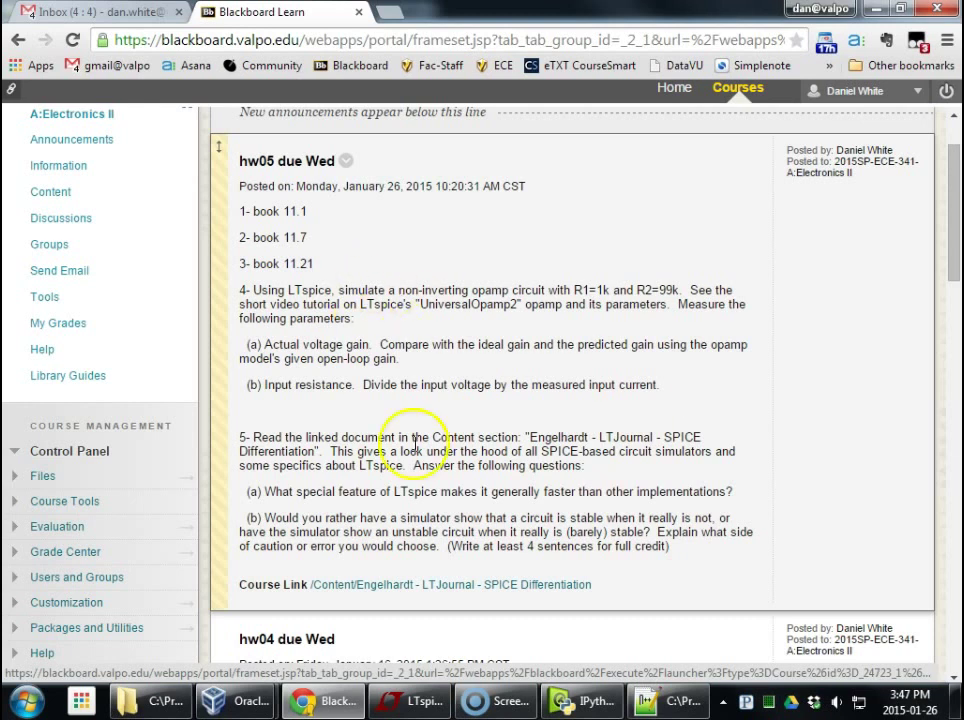
click(273, 344)
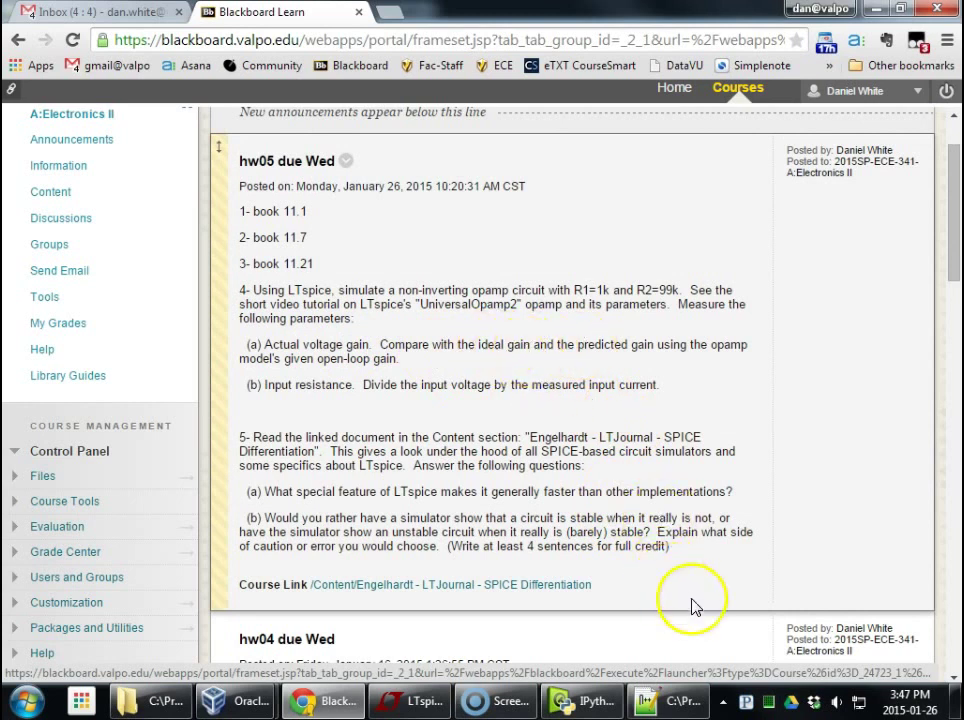
click(390, 701)
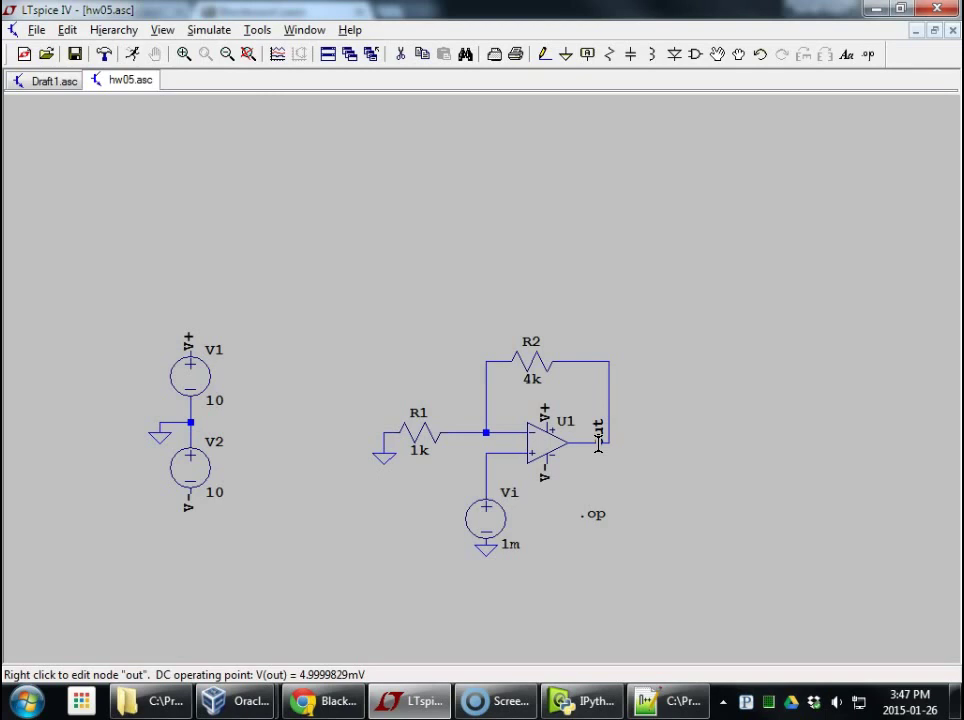
Step: Run the .op simulation and divide the copied V(out) by 1e-3 in IPython, giving 4.99998
click(141, 55)
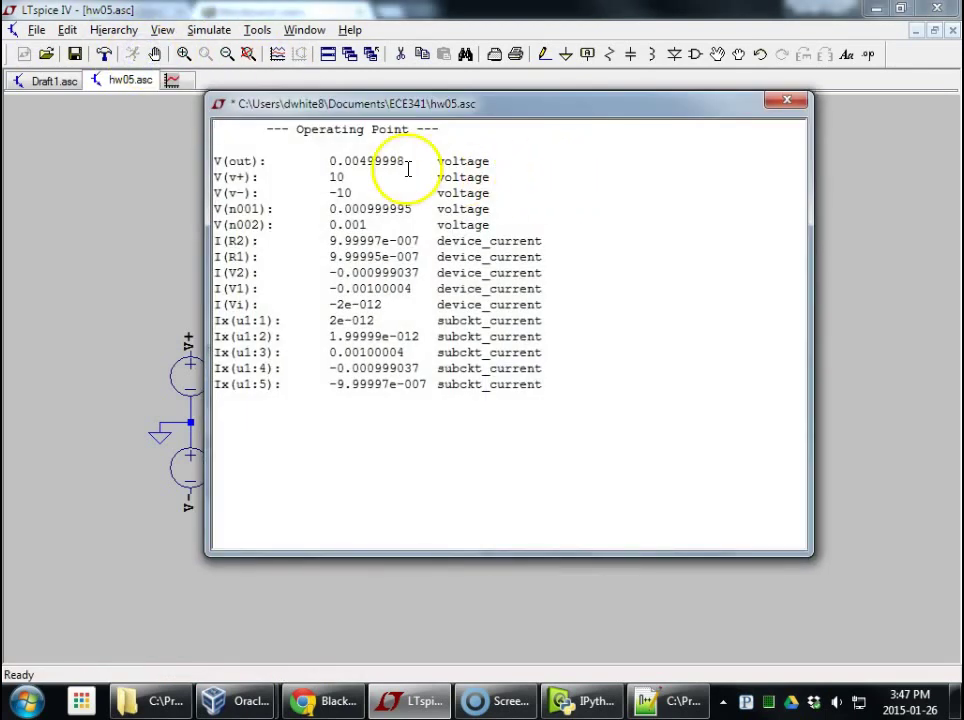
drag(405, 161, 329, 159)
key(ctrl+c)
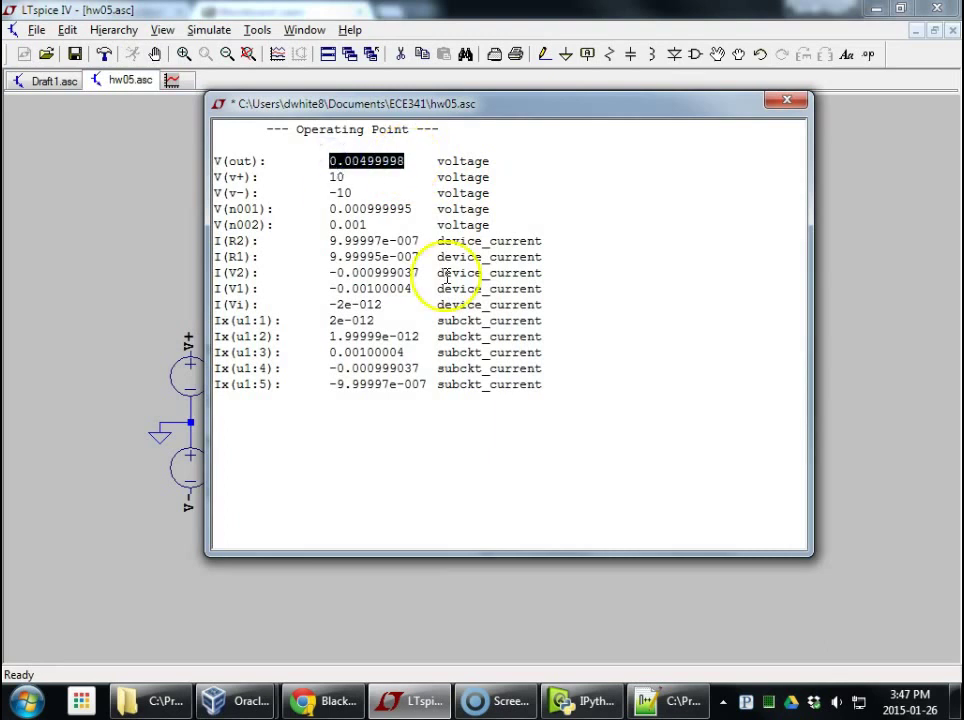
click(585, 699)
key(ctrl+v)
text(/1e-3)
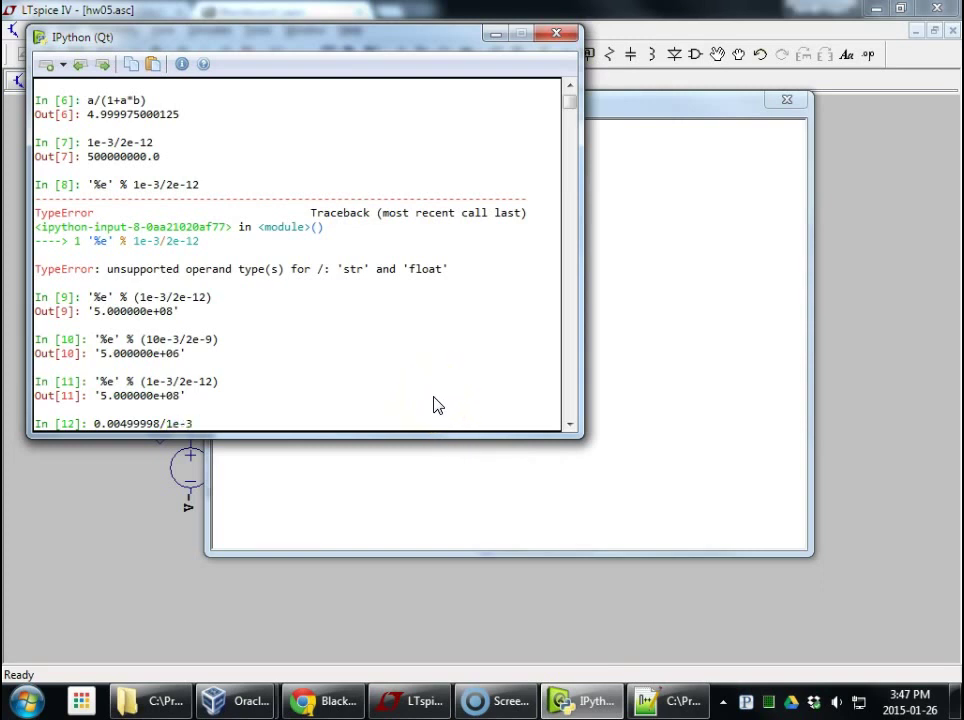
key(Return)
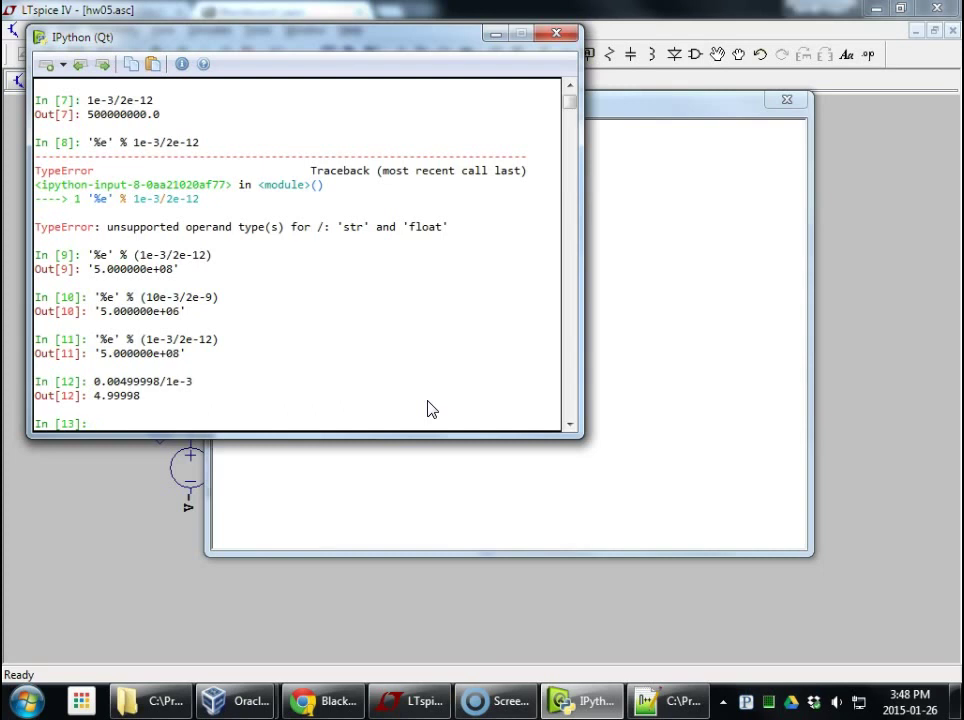
Step: Set open-loop gain a=1e6 and feedback factor b=1/(1+4.), confirming b is 0.2
text(a=1e6)
key(Return)
text(b)
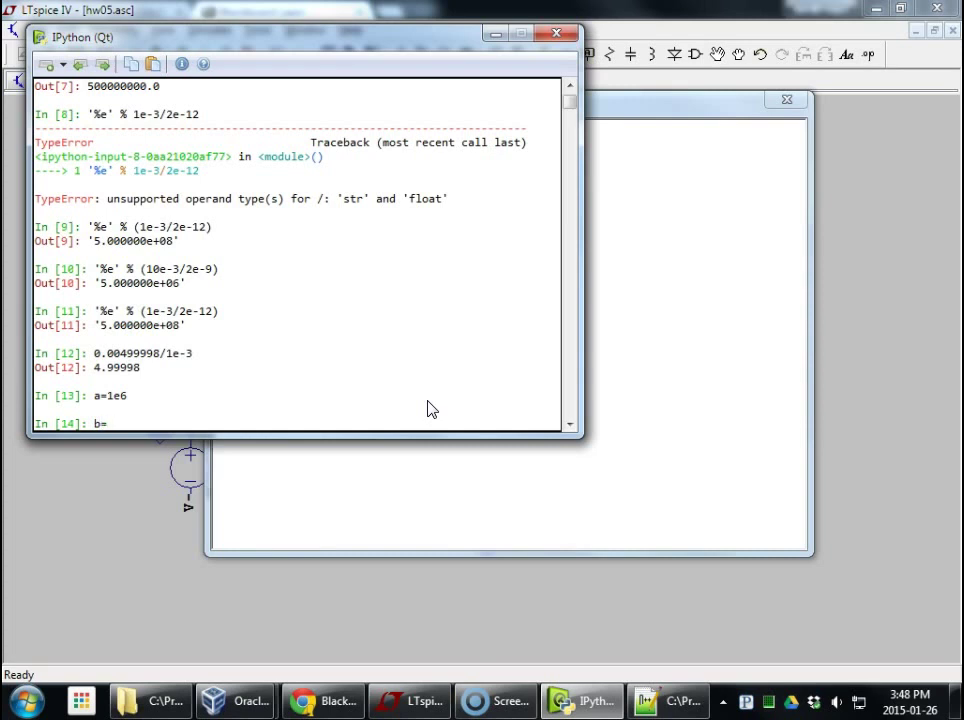
text(=1/(1+4))
key(Return)
text(b)
key(Return)
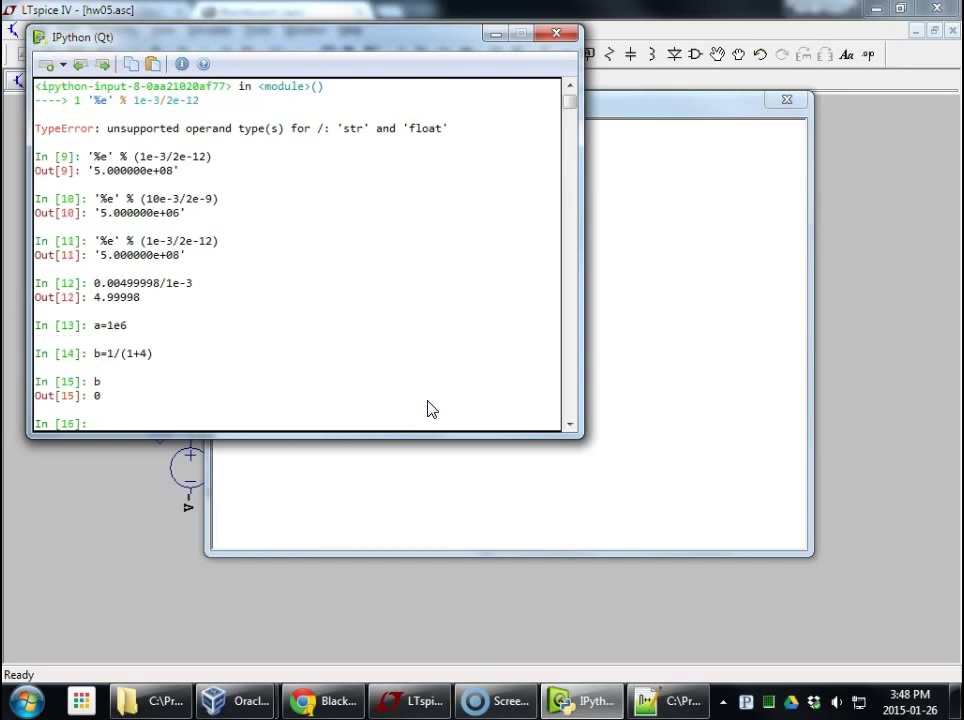
text(b)
key(Up)
key(Up)
text(.)
key(Return)
text(b)
key(Return)
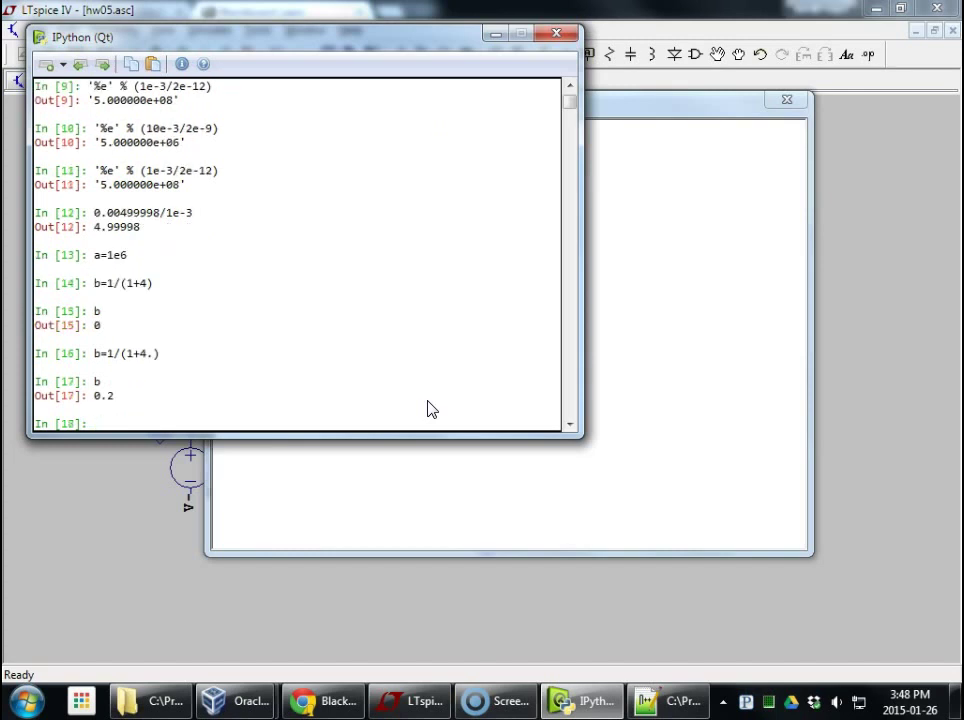
Step: Evaluate a/(1+a*b) to get the predicted gain 4.999975000125
text(a /)
text( *(1)
key(BackSpace)
key(BackSpace)
text(1 + a*b))
key(Return)
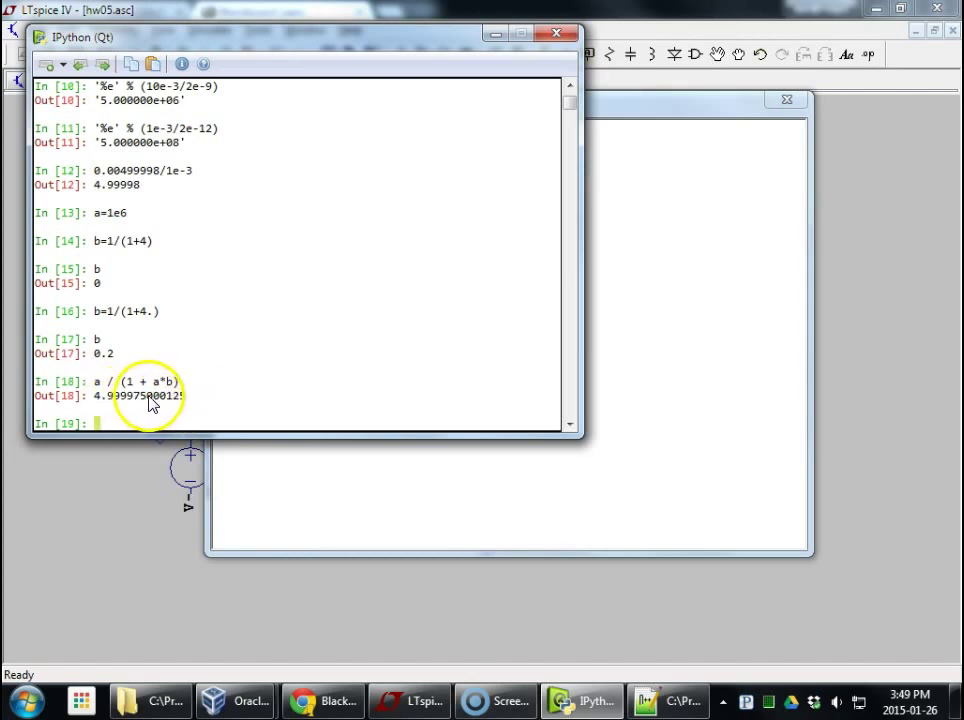
Step: Close the Operating Point window and review U1's defaults (Avol=1Meg, GBW=10Meg, Rin=500Meg) in its attribute editor
click(503, 35)
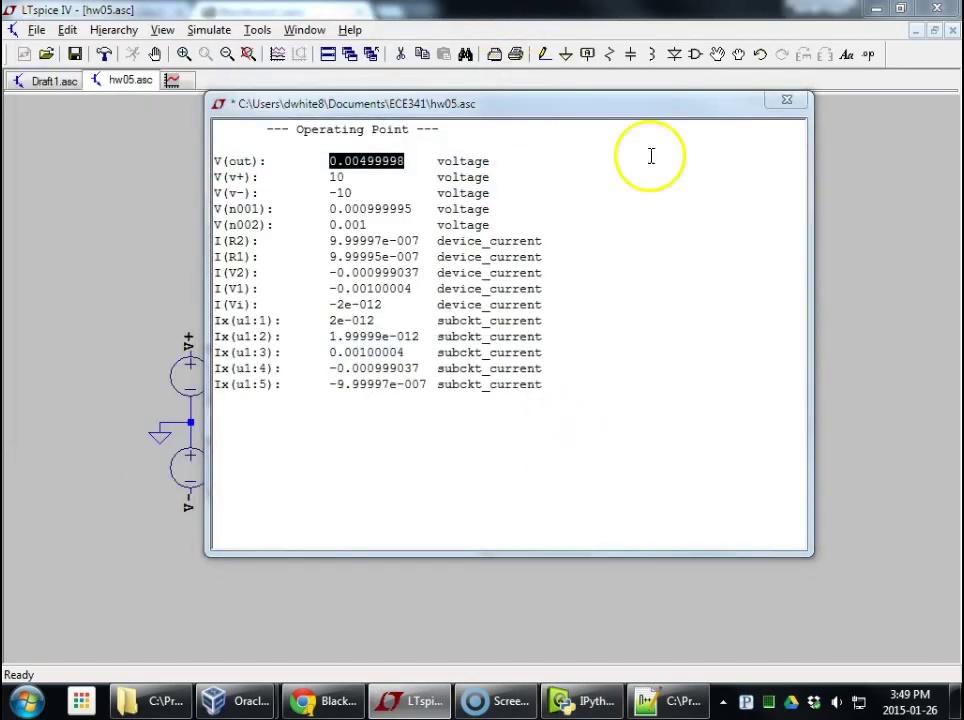
click(795, 103)
right_click(549, 450)
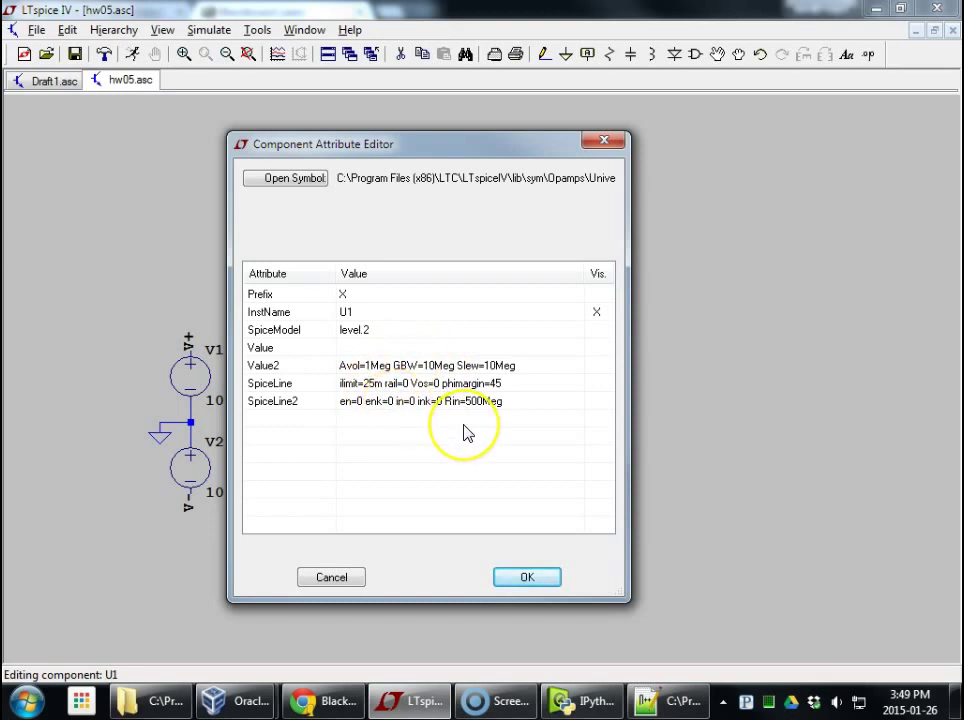
click(511, 579)
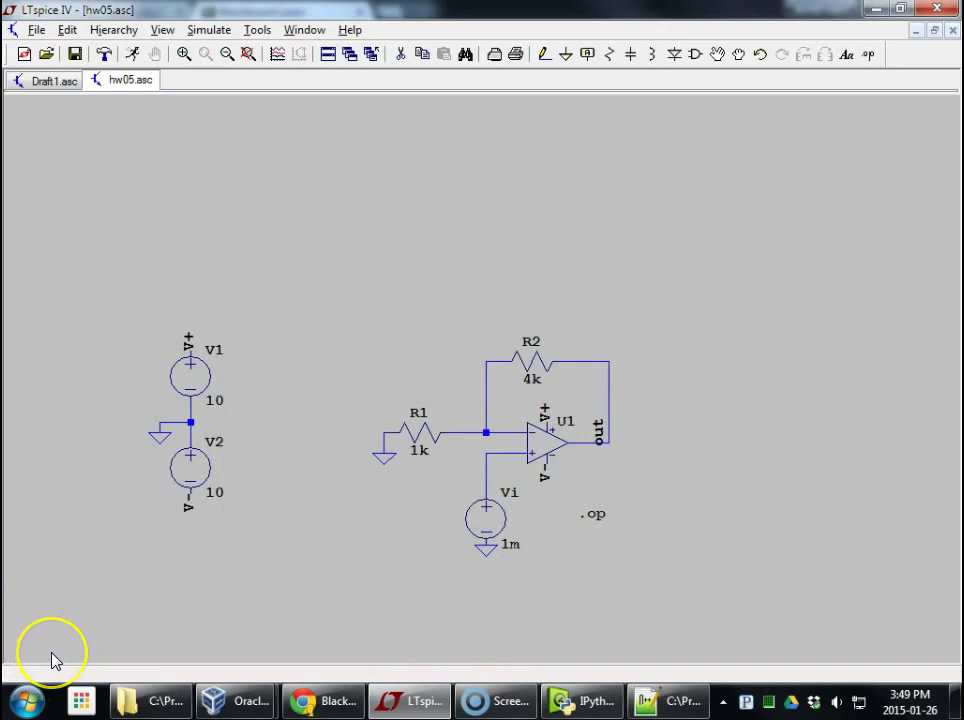